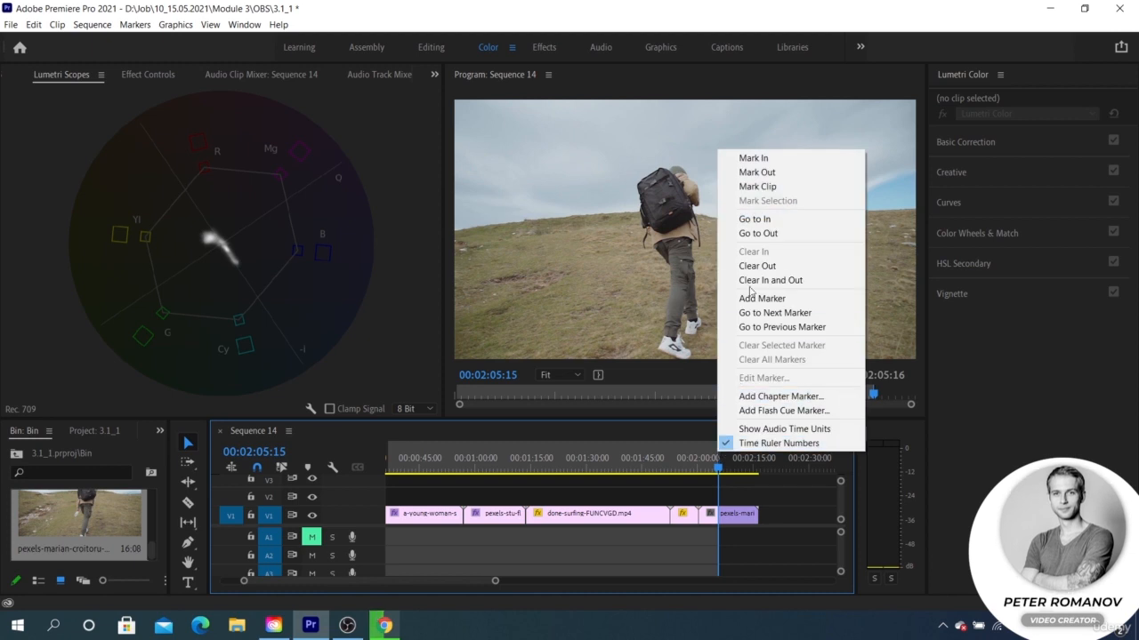
# Clear the In and Out points of the sequence
pyautogui.click(765, 280)
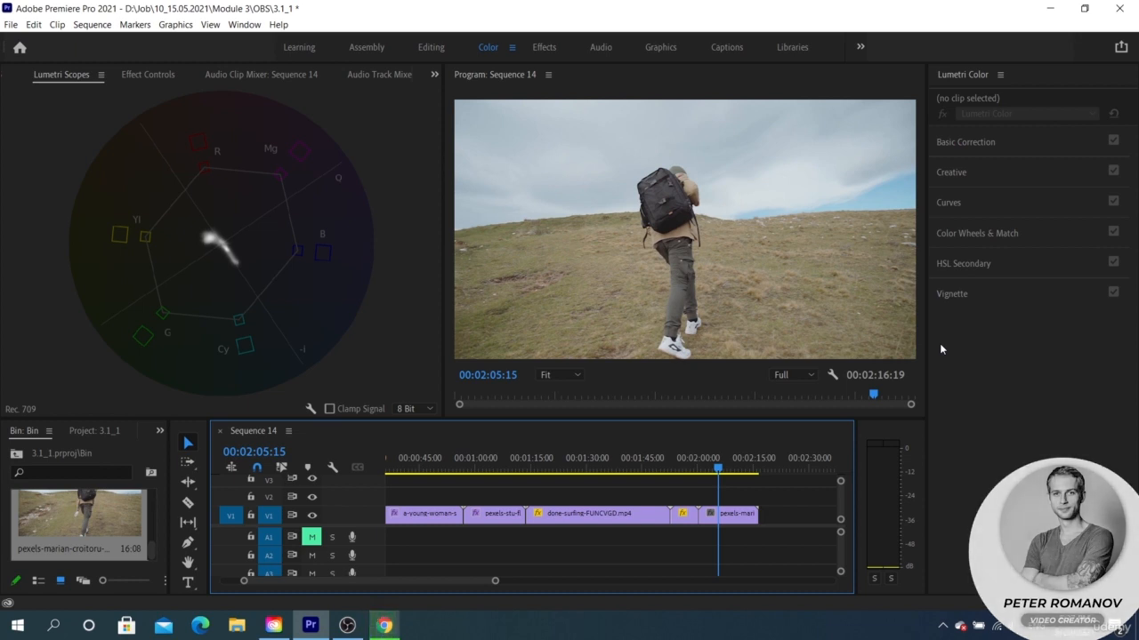
# Look through the Lumetri Color sections, including Basic Correction, Creative, Curves, Color Wheels & Match and Vignette
pyautogui.click(998, 147)
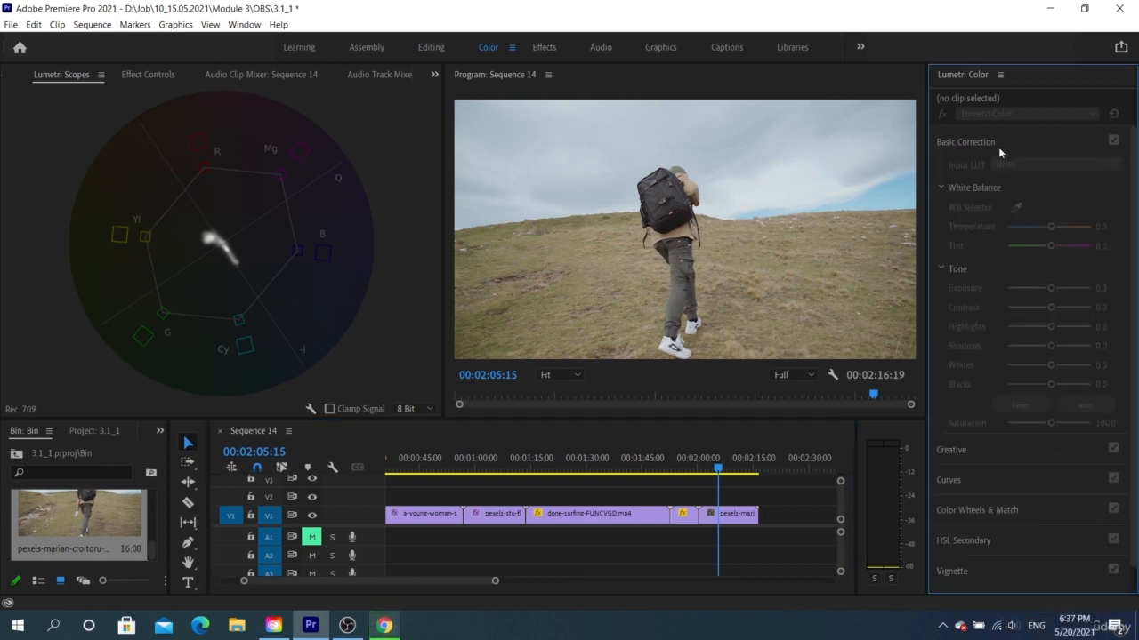
pyautogui.click(998, 147)
pyautogui.click(991, 172)
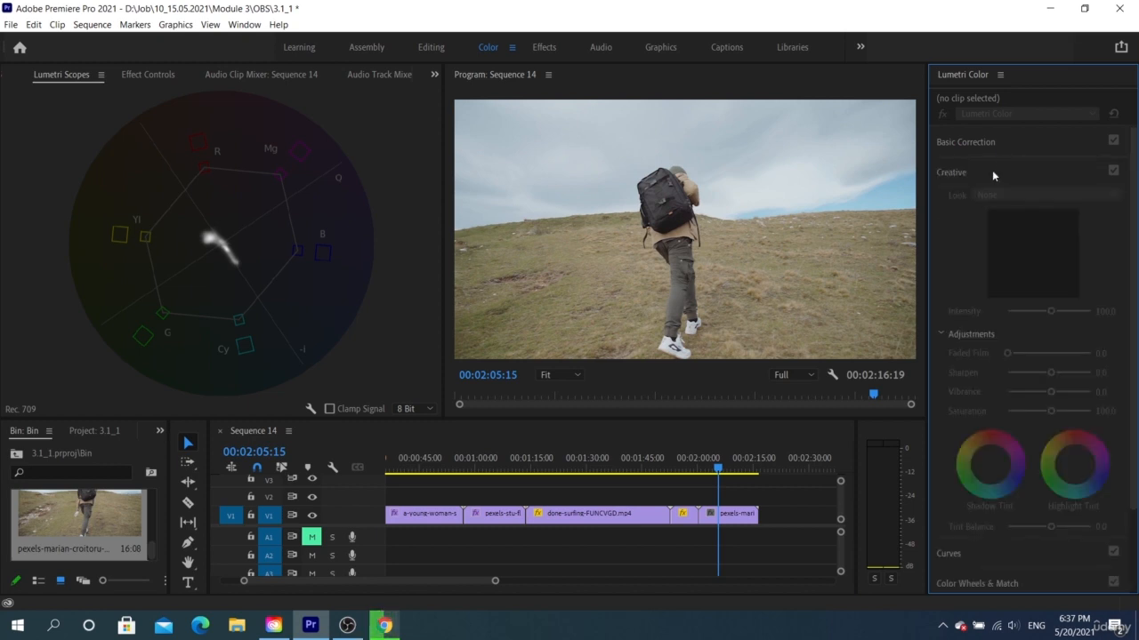
pyautogui.click(992, 172)
pyautogui.click(984, 200)
pyautogui.click(983, 200)
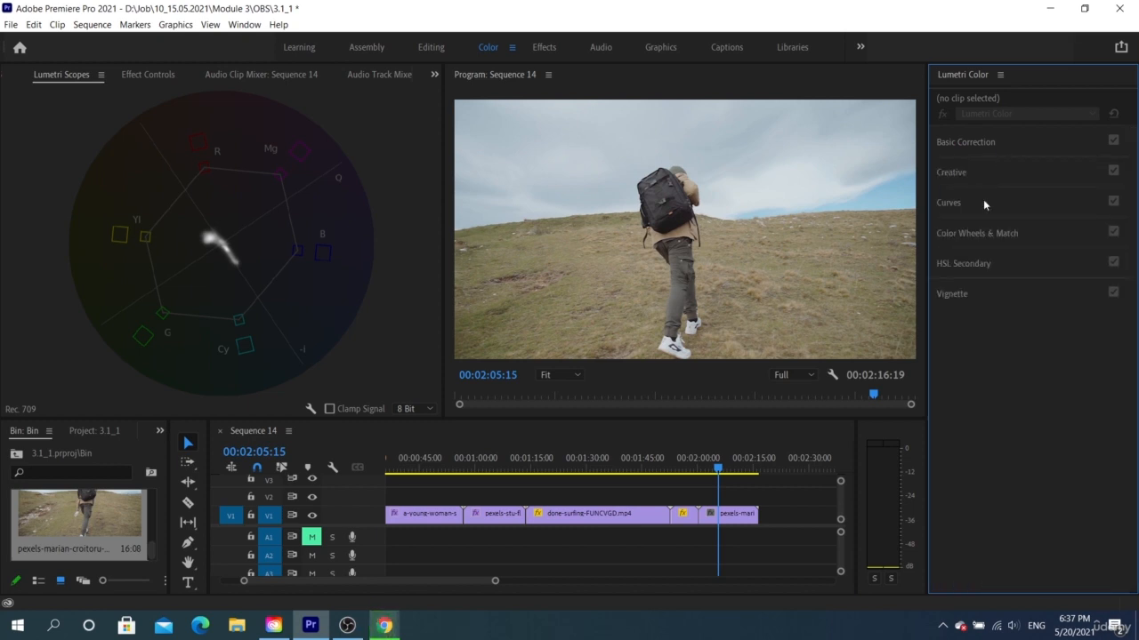
pyautogui.click(983, 199)
pyautogui.click(983, 200)
pyautogui.click(975, 235)
pyautogui.click(975, 237)
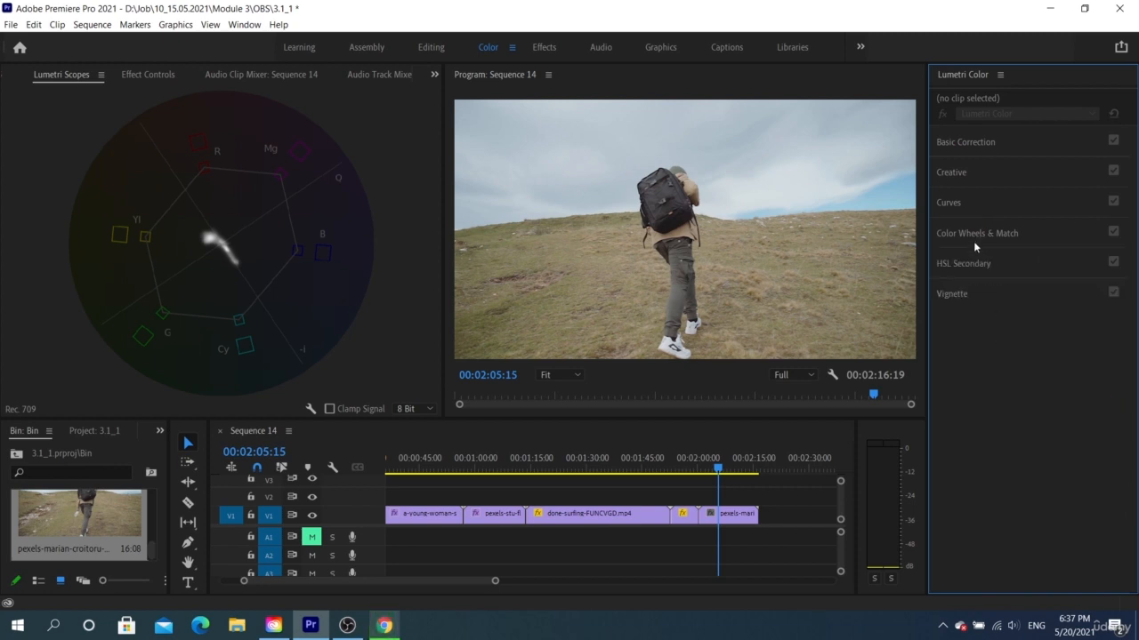
pyautogui.click(968, 291)
pyautogui.click(967, 292)
# Expand Basic Correction for the hiker clip at 00:02:08:20 and save the project
pyautogui.click(975, 144)
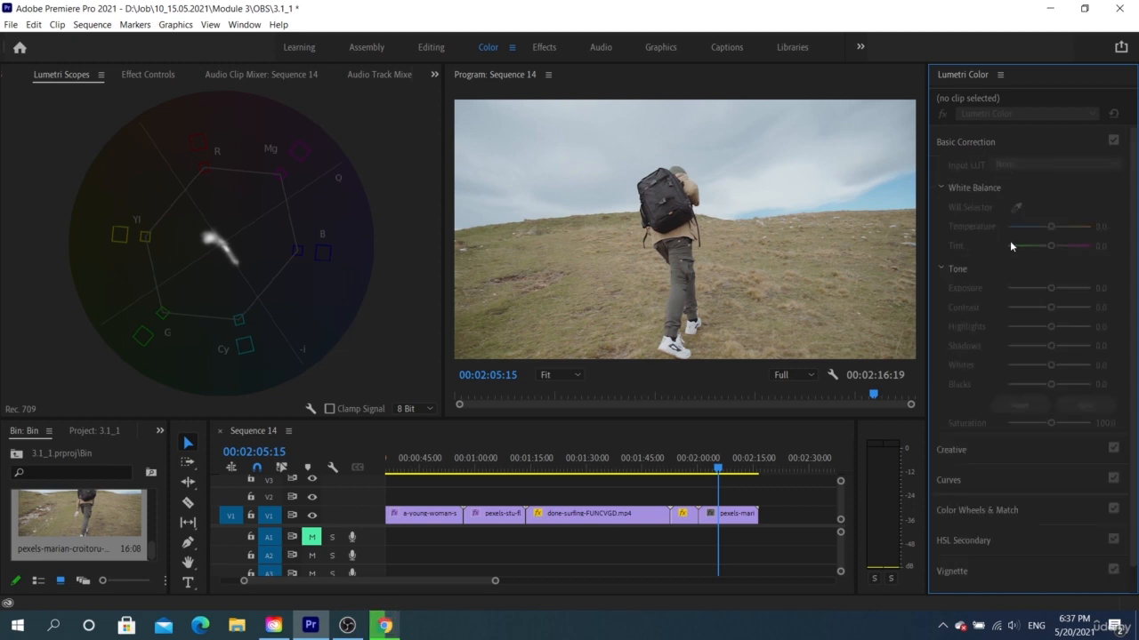
pyautogui.click(731, 467)
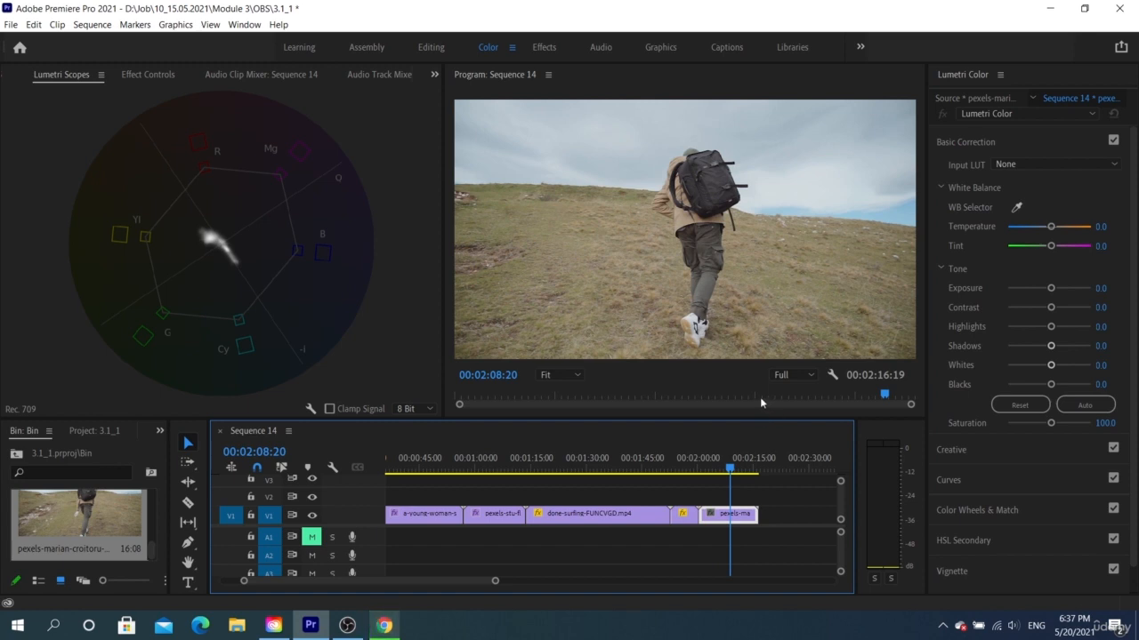
pyautogui.hotkey('ctrl', 's')
# Show the RGB waveform alongside the YUV vectorscope in the Lumetri Scopes, with the HLS vectorscope turned off
pyautogui.rightClick(376, 340)
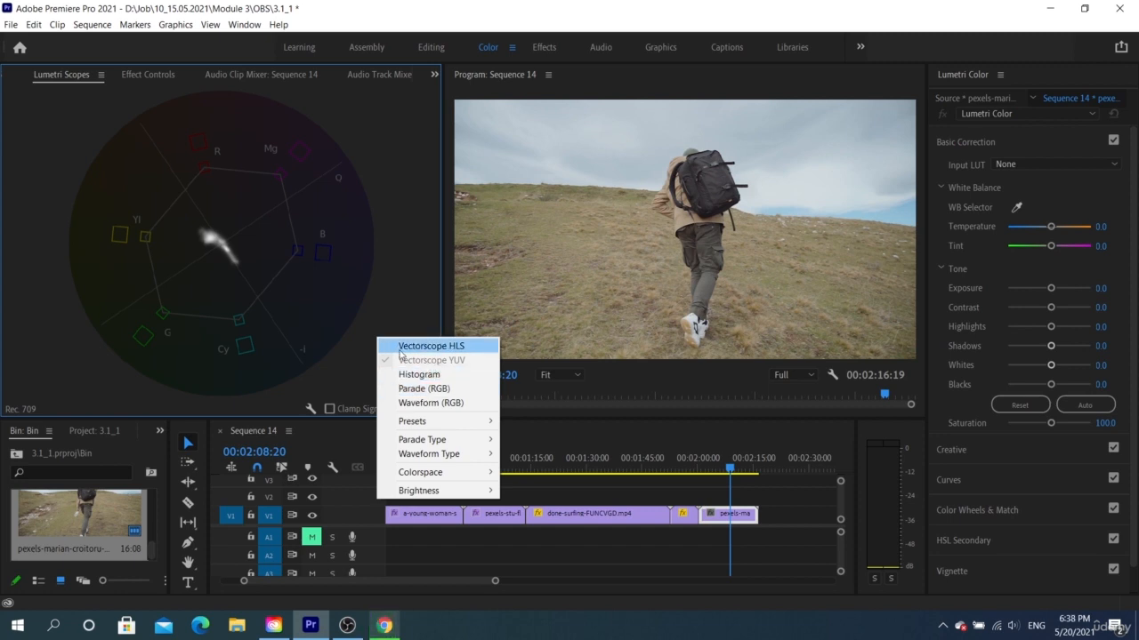
pyautogui.click(399, 347)
pyautogui.rightClick(395, 347)
pyautogui.click(403, 356)
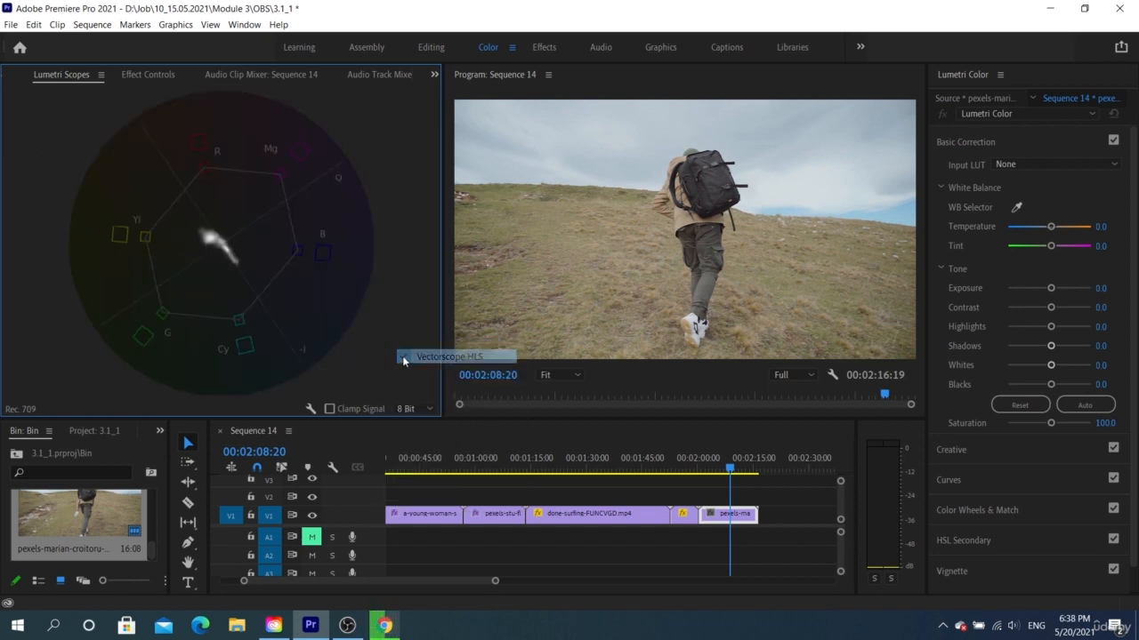
pyautogui.rightClick(400, 350)
pyautogui.click(418, 416)
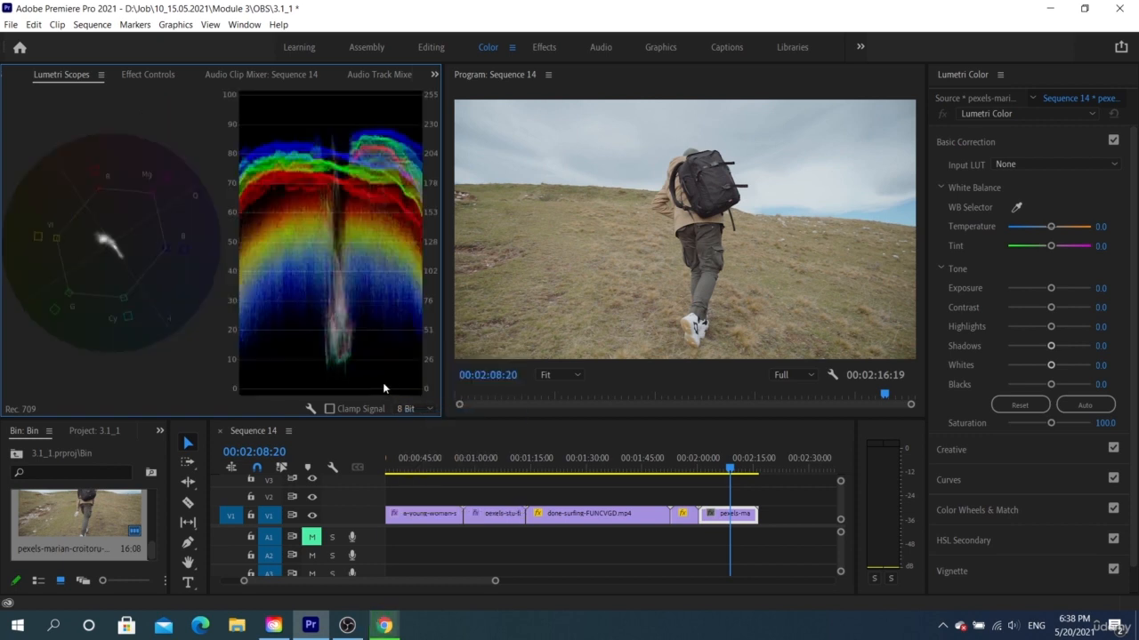
pyautogui.click(1041, 158)
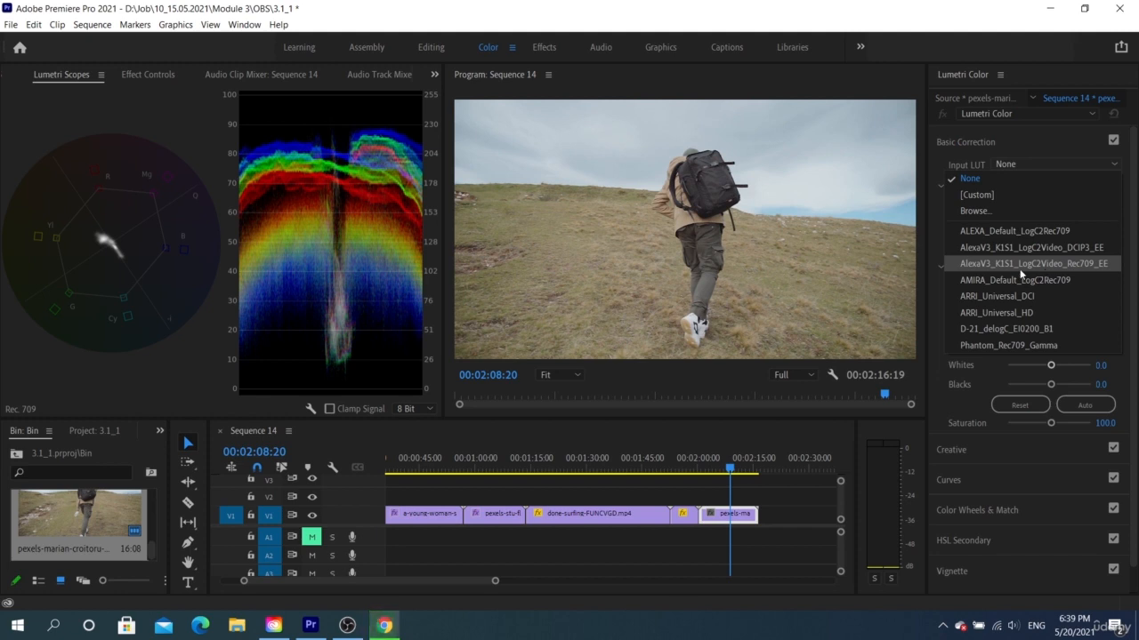
pyautogui.rightClick(298, 254)
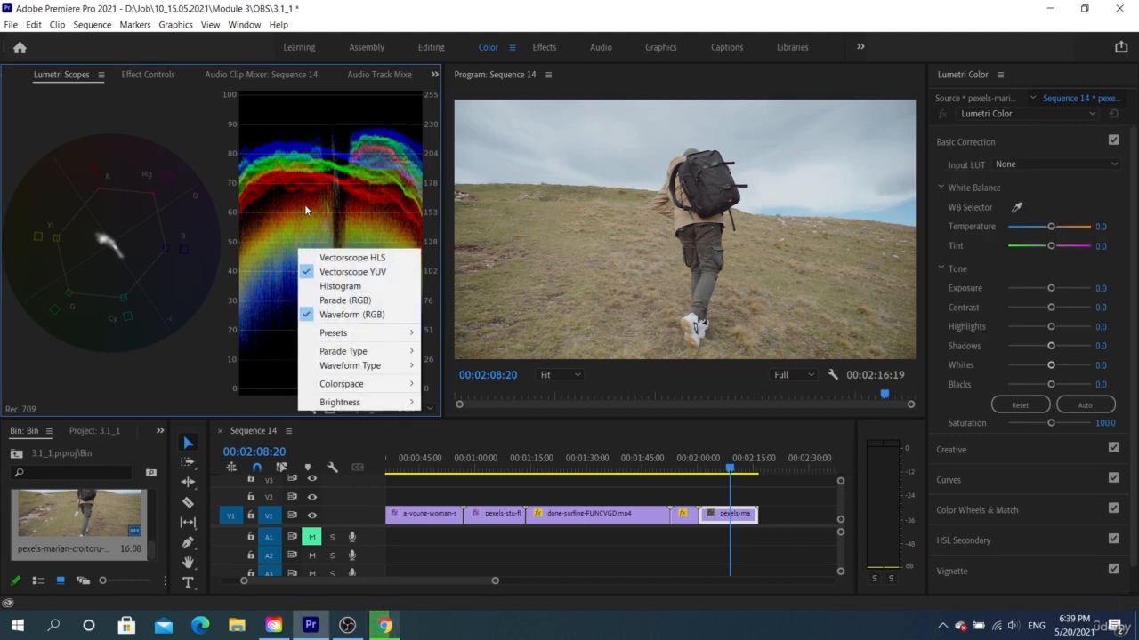
pyautogui.click(305, 210)
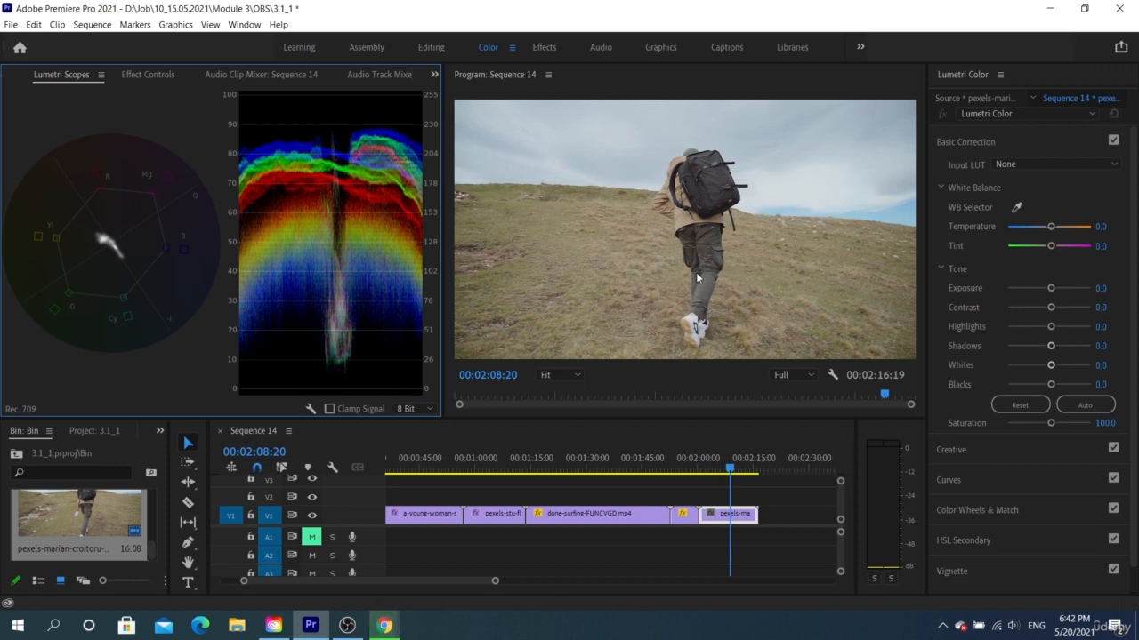
# Try the AlexaV3_K1S1_LogC2Video_DCIP3_EE and ARRI_Universal_DCI input LUTs on the hiker clip, and return the Input LUT to None
pyautogui.click(1026, 162)
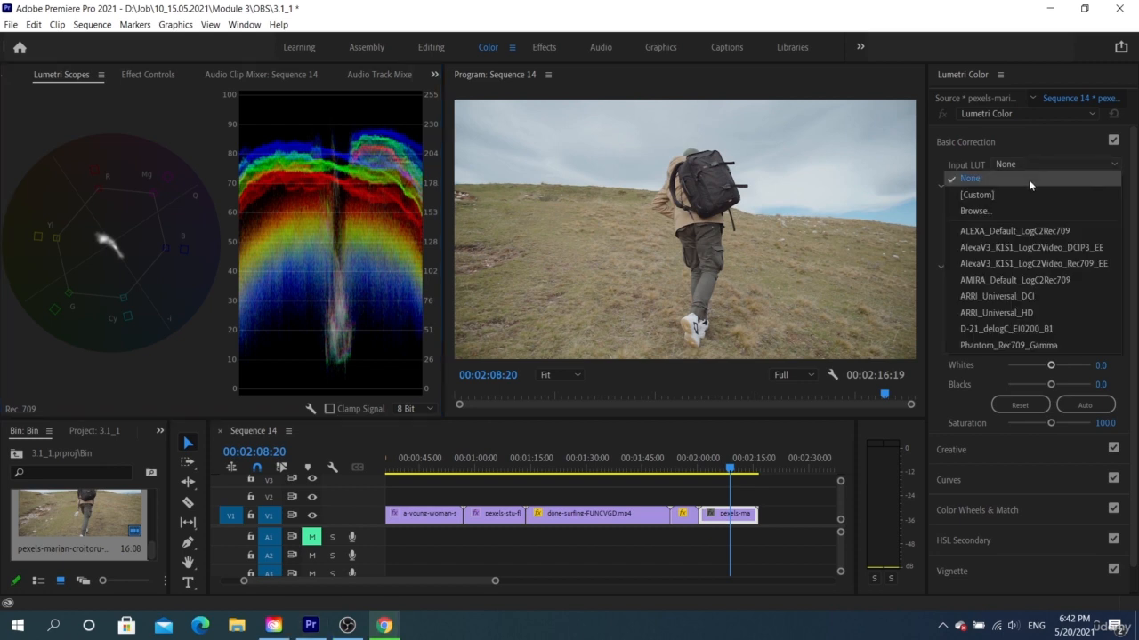
pyautogui.click(1018, 252)
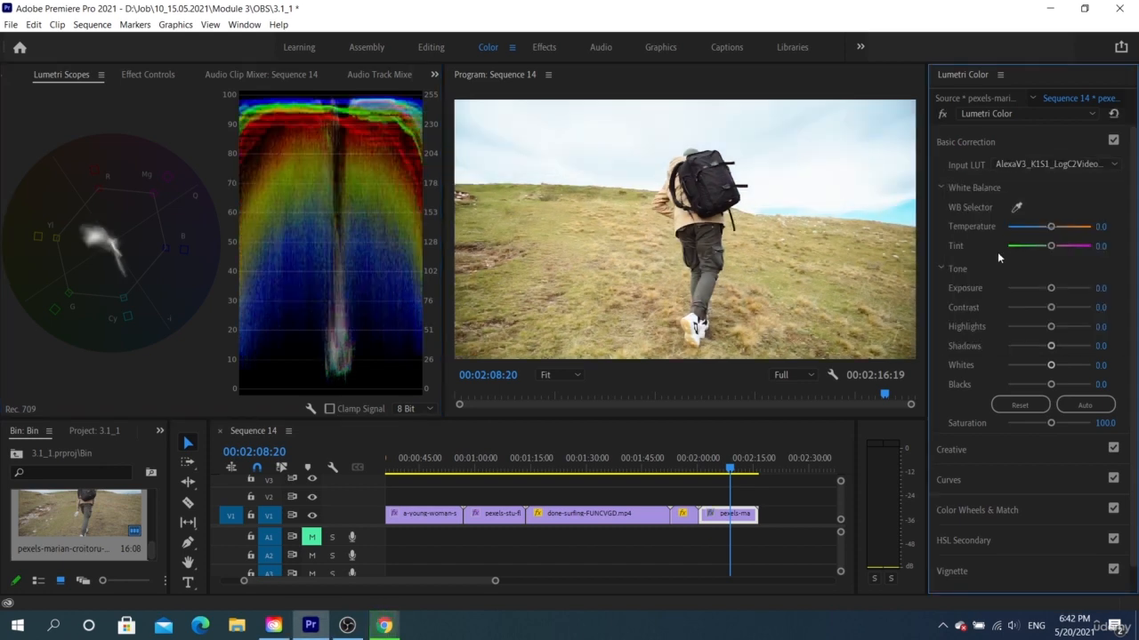
pyautogui.click(1054, 164)
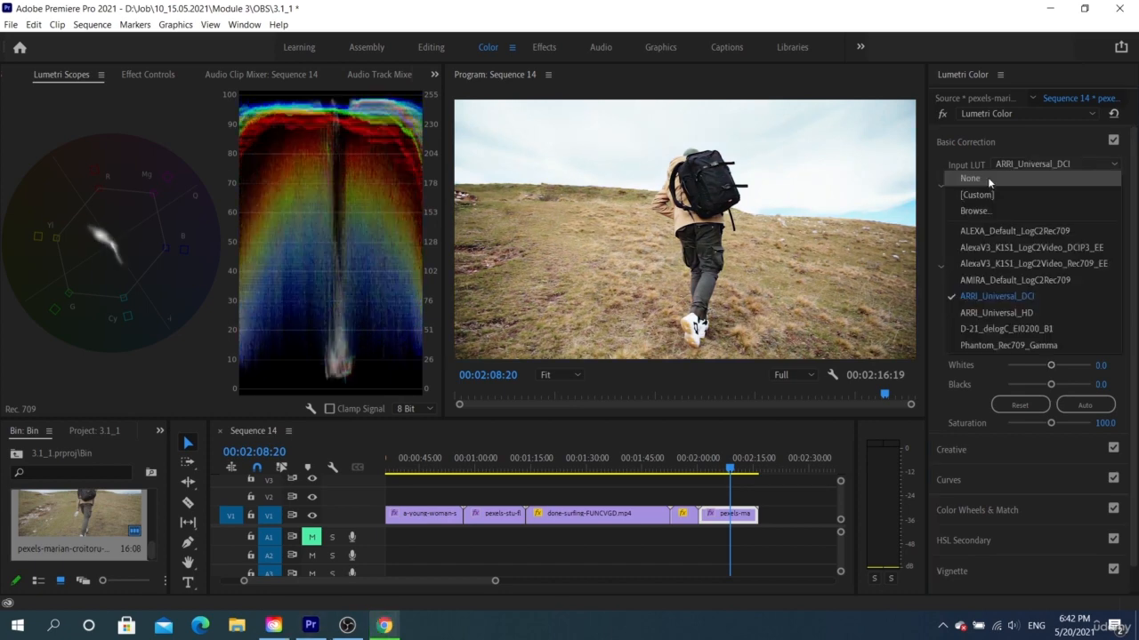
pyautogui.click(987, 177)
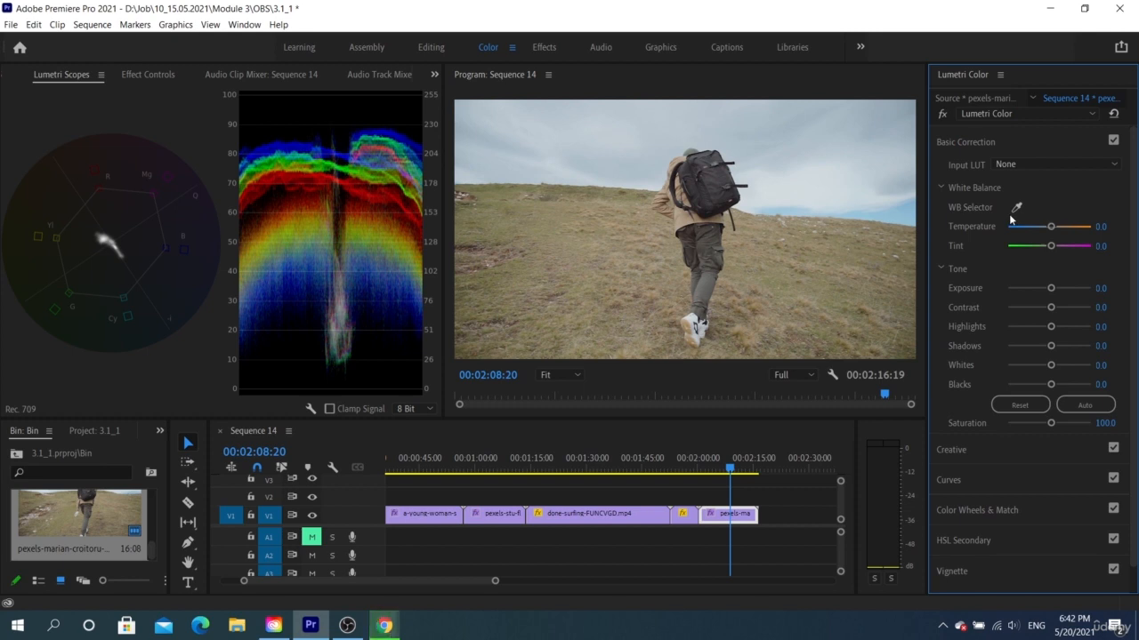
# Try sampling a white balance reference from the hiker clip's image, and undo the correction
pyautogui.click(1018, 208)
pyautogui.click(1013, 212)
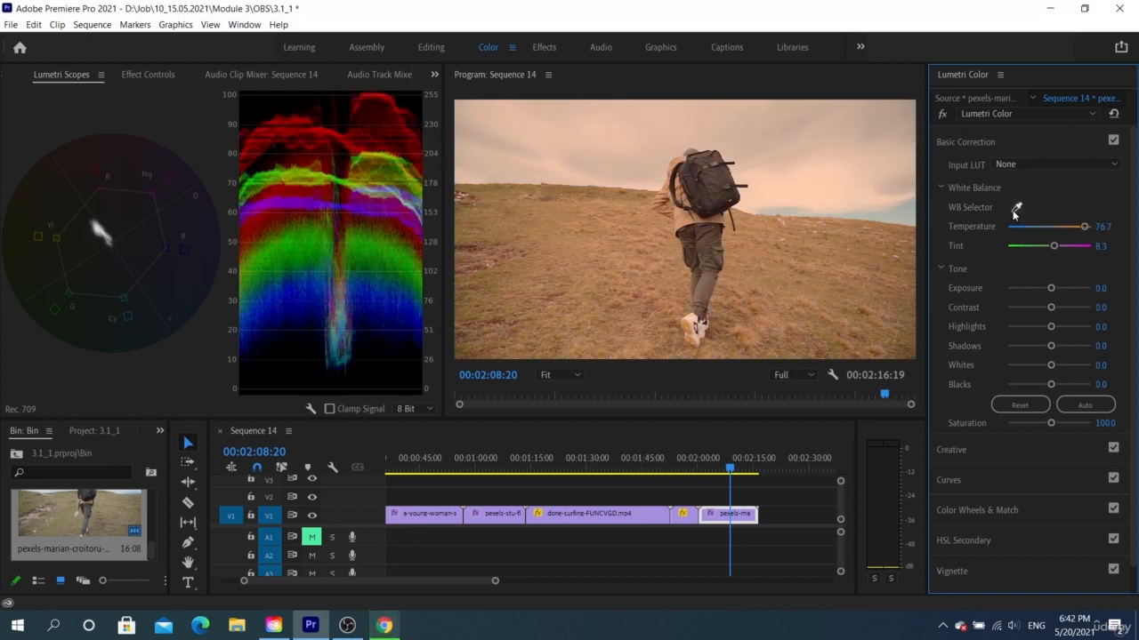
pyautogui.hotkey('ctrl', 'z')
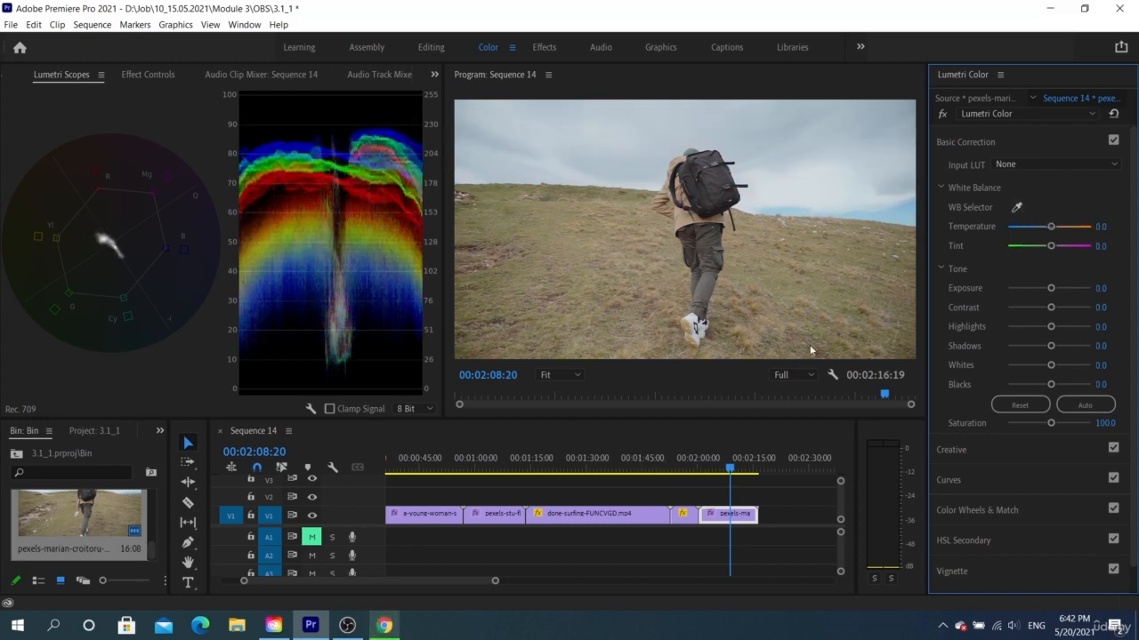
# Sample several areas of the done-surfing clip at 00:01:38:20 with the WB Selector, ending with temperature -9.6 and tint 1.0
pyautogui.click(621, 474)
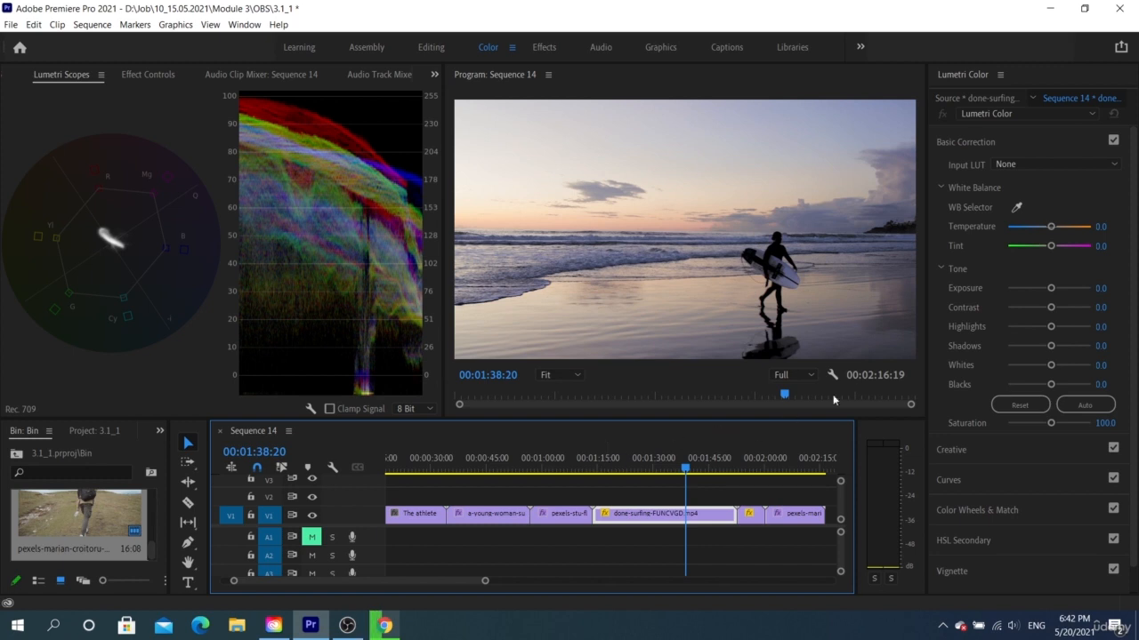
pyautogui.click(1016, 208)
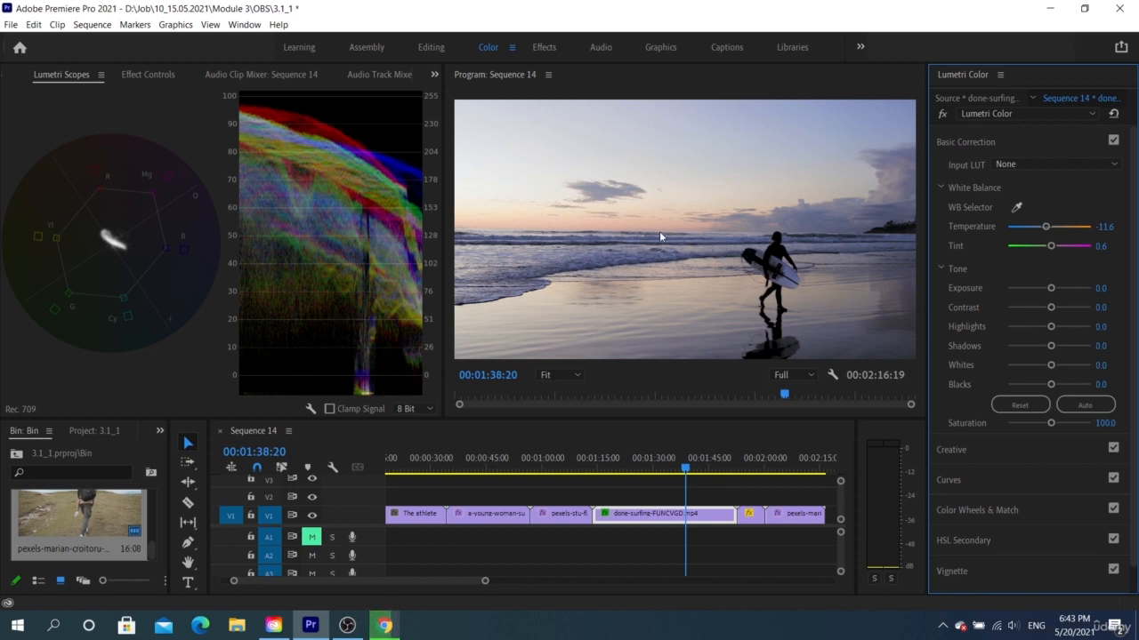
pyautogui.click(1016, 208)
pyautogui.click(789, 268)
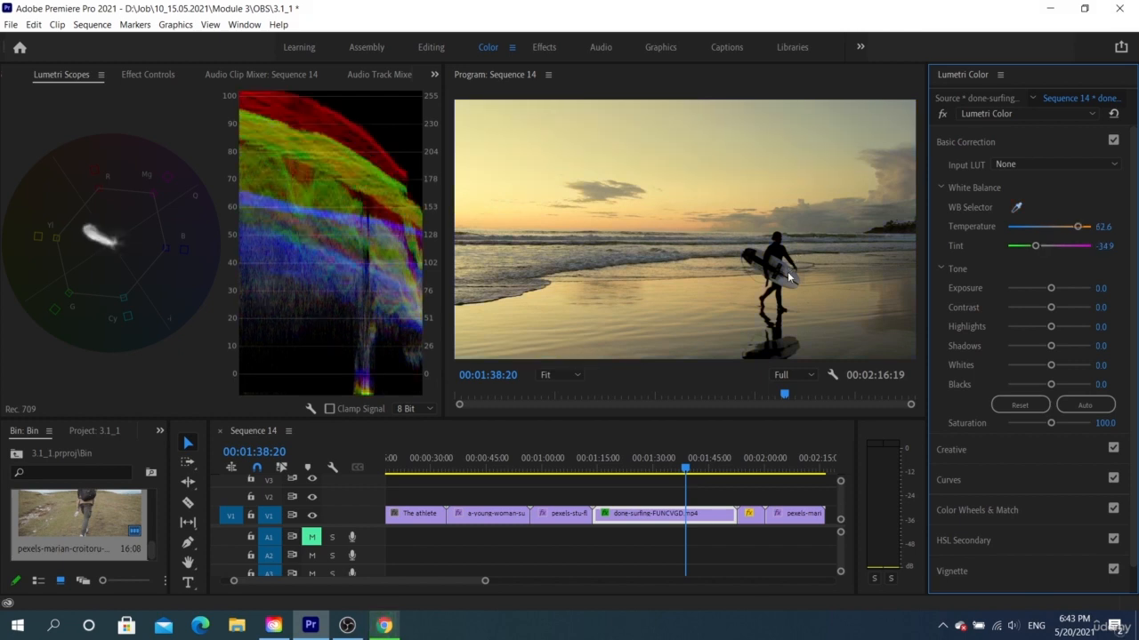
pyautogui.click(1016, 207)
pyautogui.click(909, 221)
pyautogui.click(1016, 208)
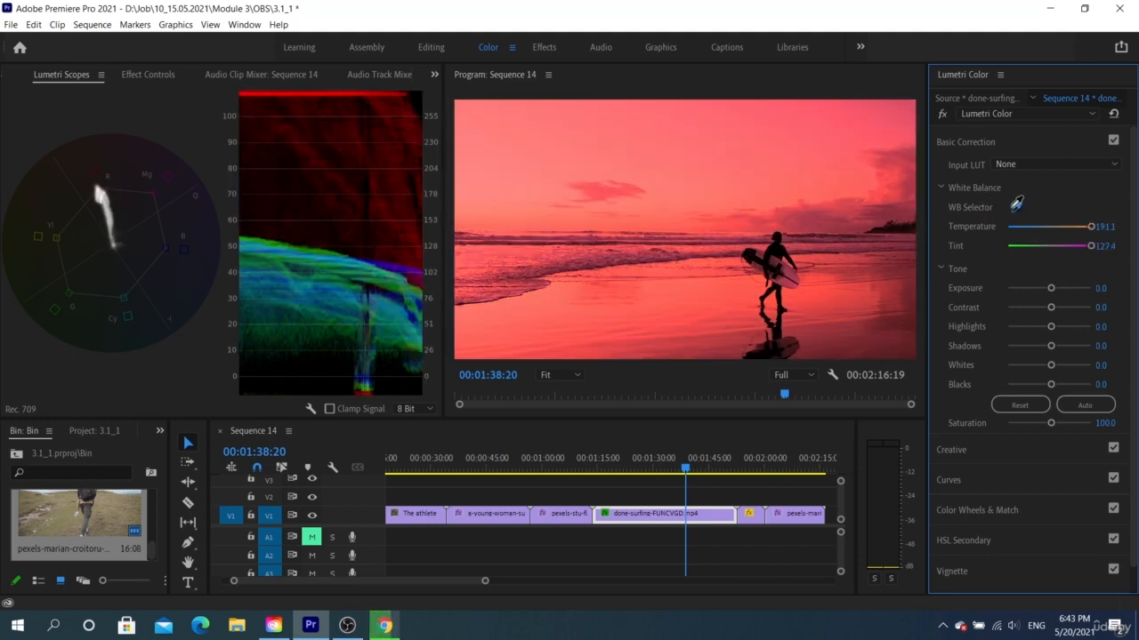
pyautogui.click(502, 169)
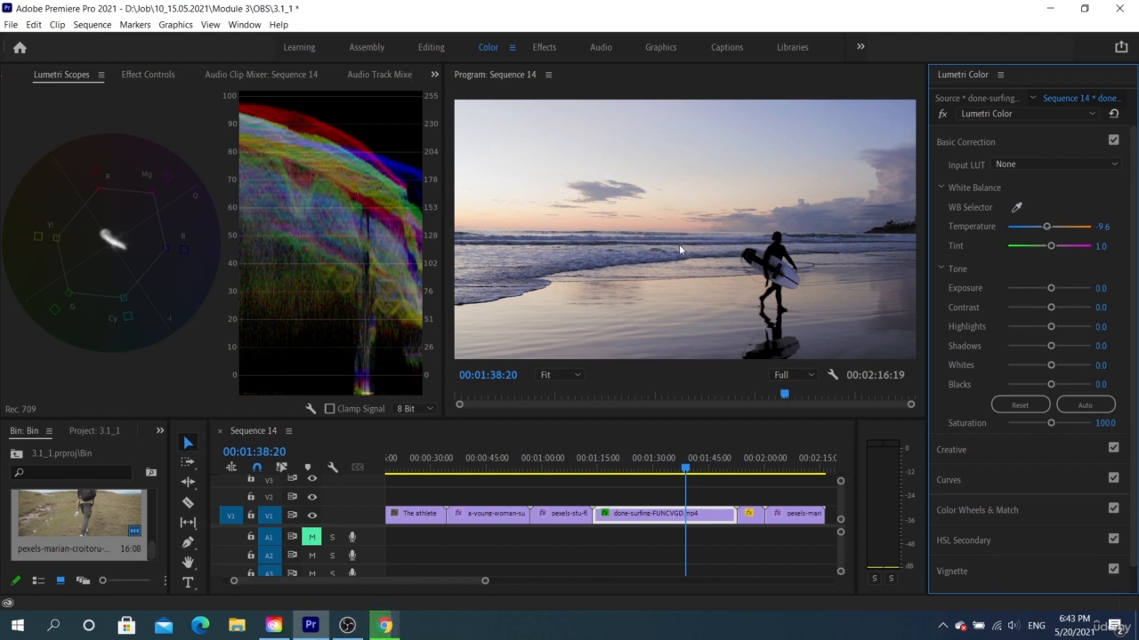
# White-balance the athlete clip at 00:00:29:00 by sampling his white tank top with the WB Selector
pyautogui.click(557, 468)
pyautogui.click(503, 470)
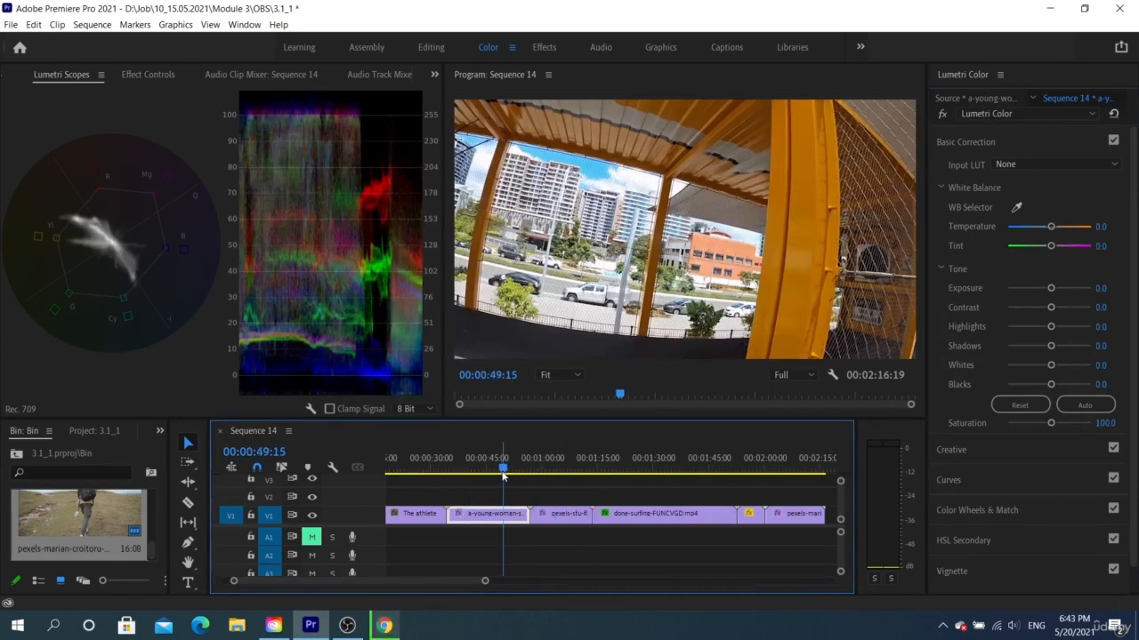
pyautogui.scroll(1, 503, 475)
pyautogui.click(495, 472)
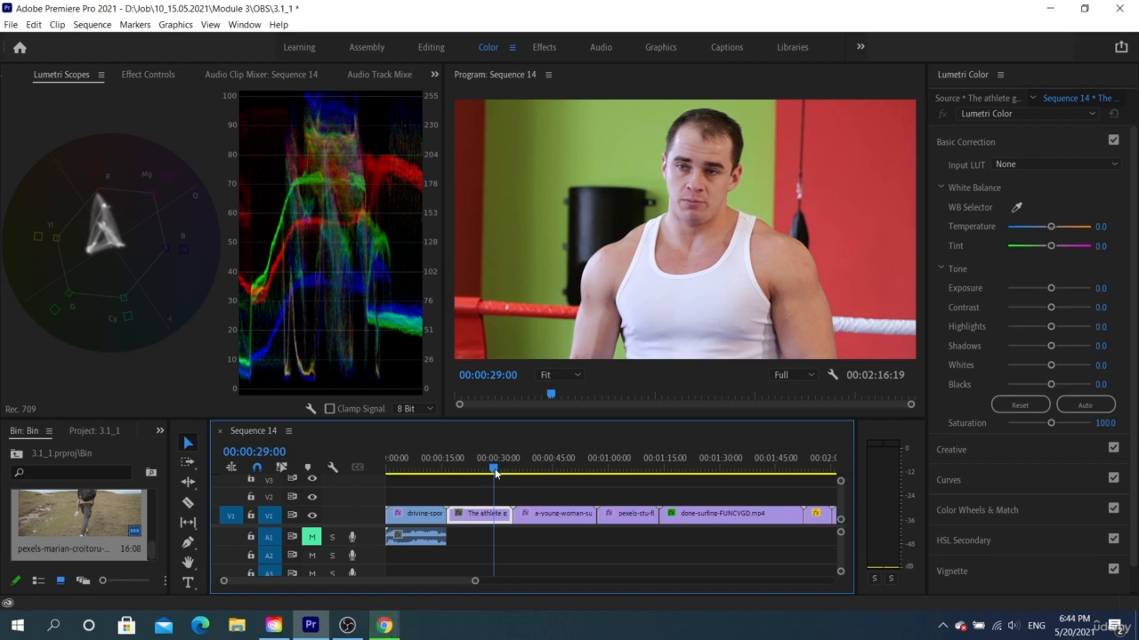
pyautogui.click(1015, 207)
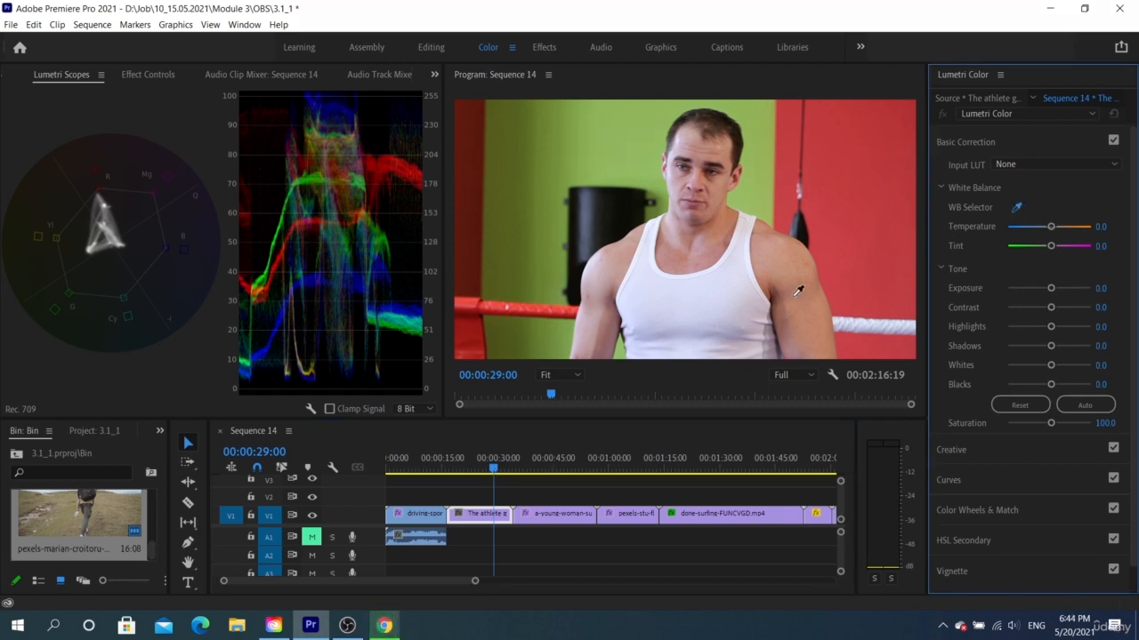
pyautogui.click(709, 291)
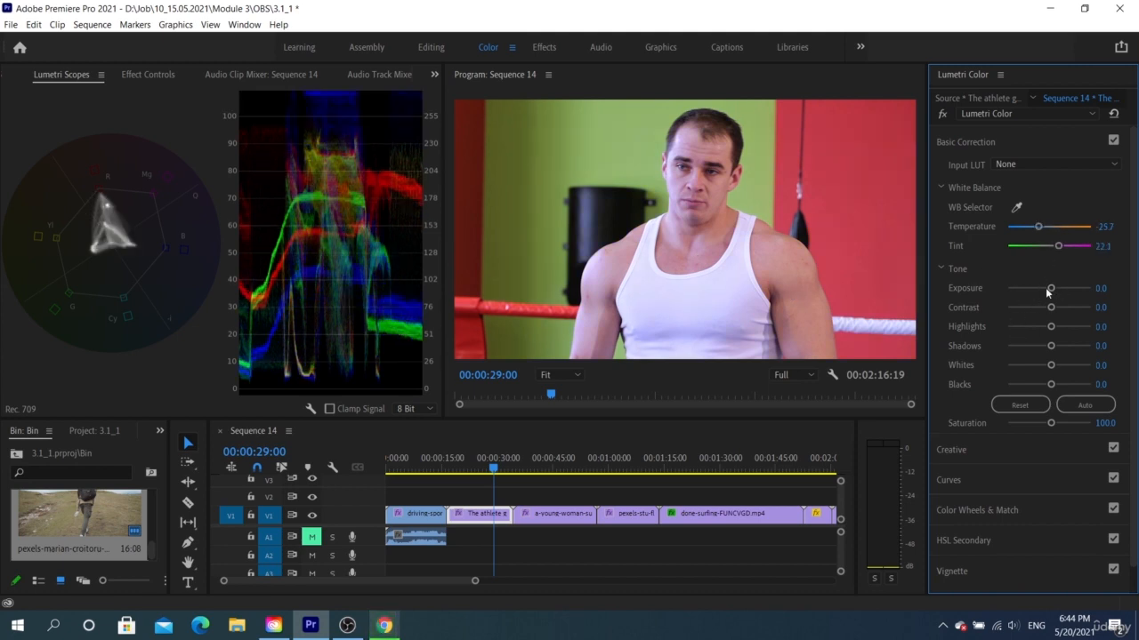
# Try an exposure of -0.9 on the done-surfing clip at 00:01:23:20, and reset the exposure to 0.0
pyautogui.click(564, 465)
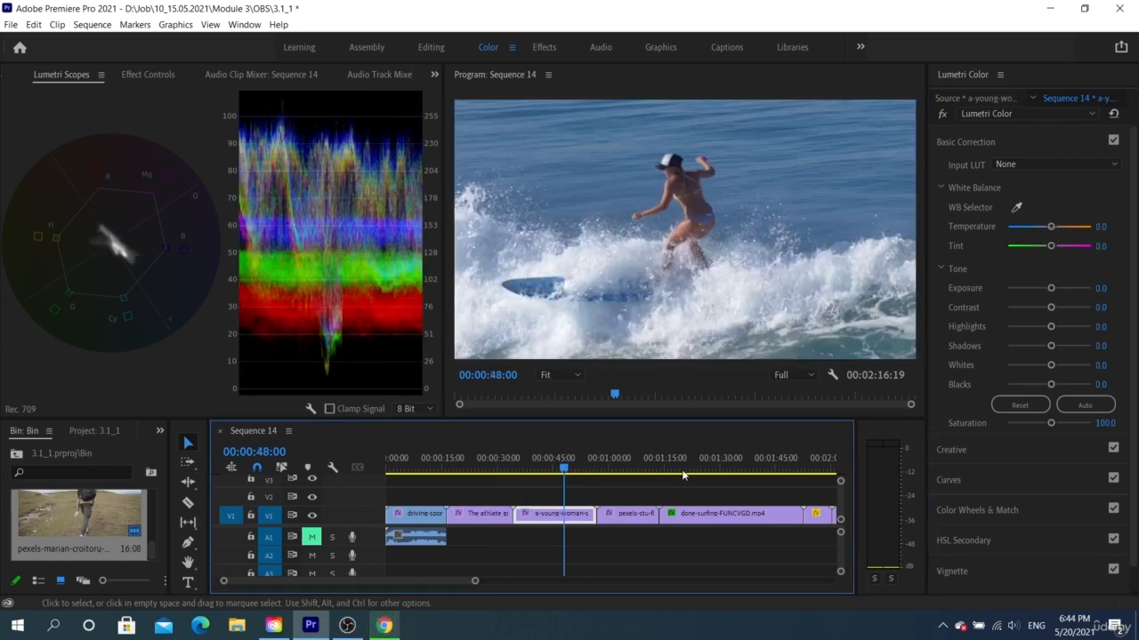
pyautogui.click(699, 470)
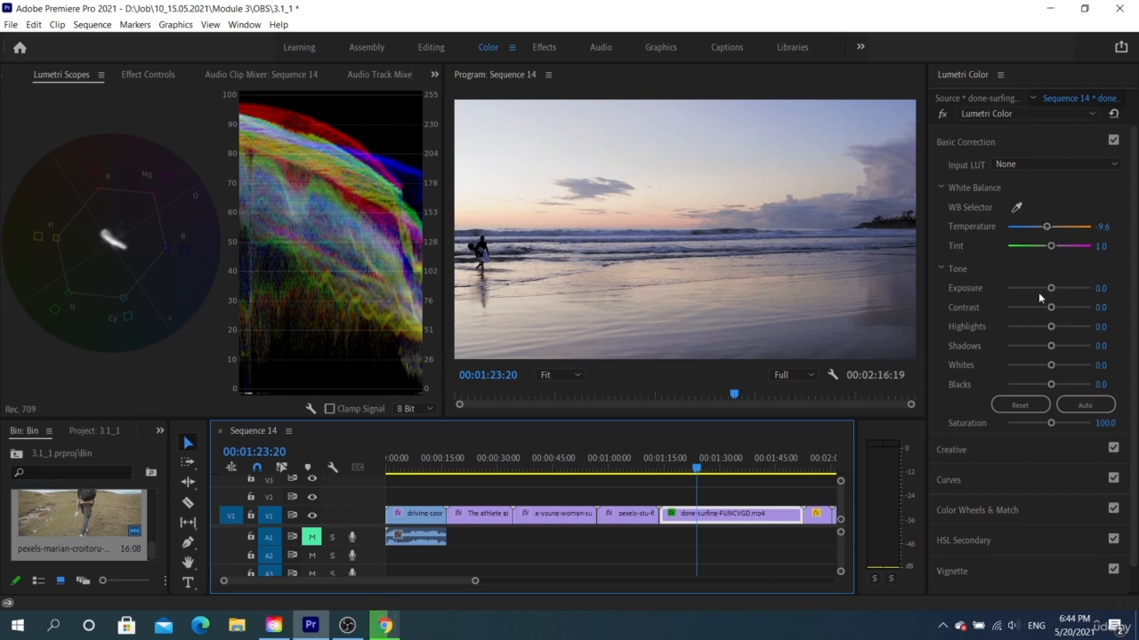
pyautogui.moveTo(1051, 290); pyautogui.dragTo(1042, 290)
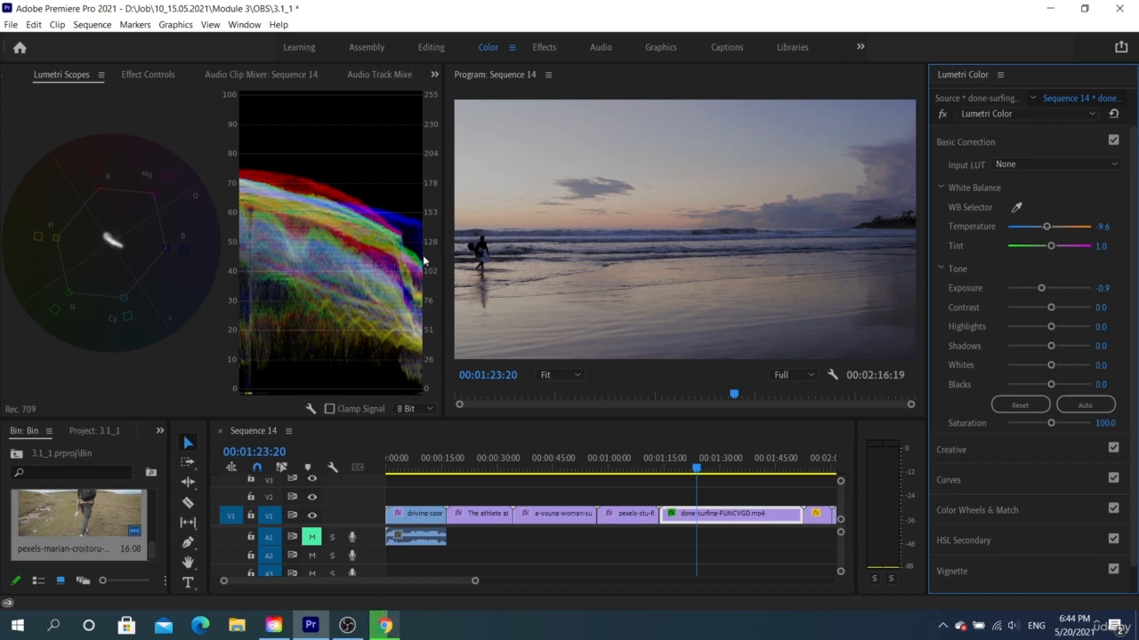
pyautogui.doubleClick(1048, 287)
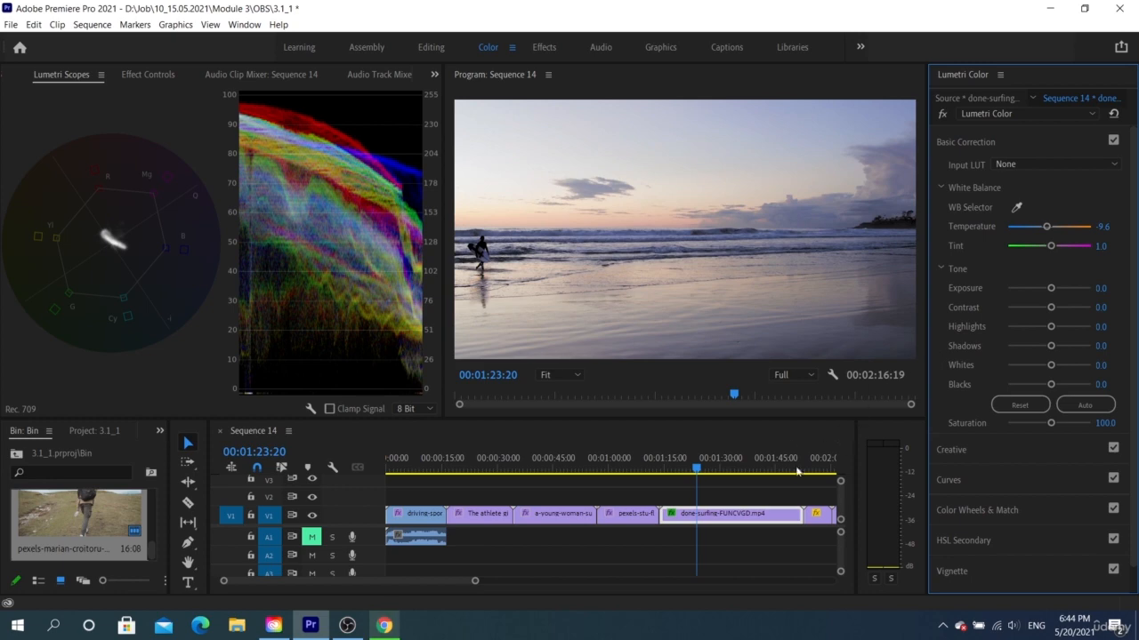
# Lower the exposure of the hiker clip at 00:02:05:15 slightly
pyautogui.scroll(-2, 802, 471)
pyautogui.click(763, 468)
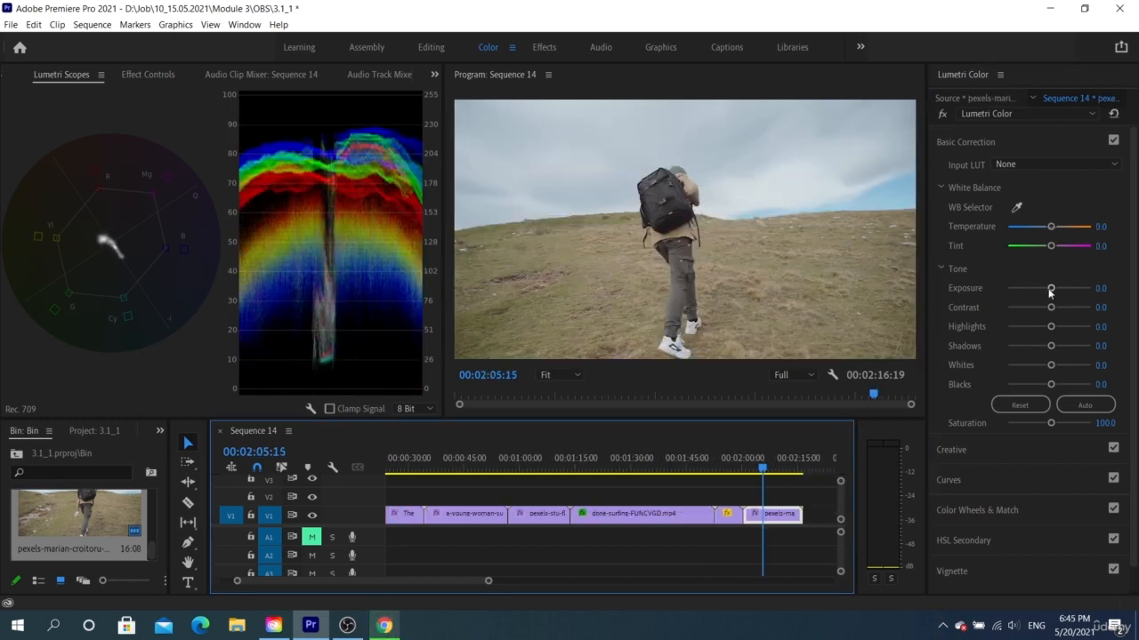
pyautogui.moveTo(1050, 292); pyautogui.dragTo(1046, 291)
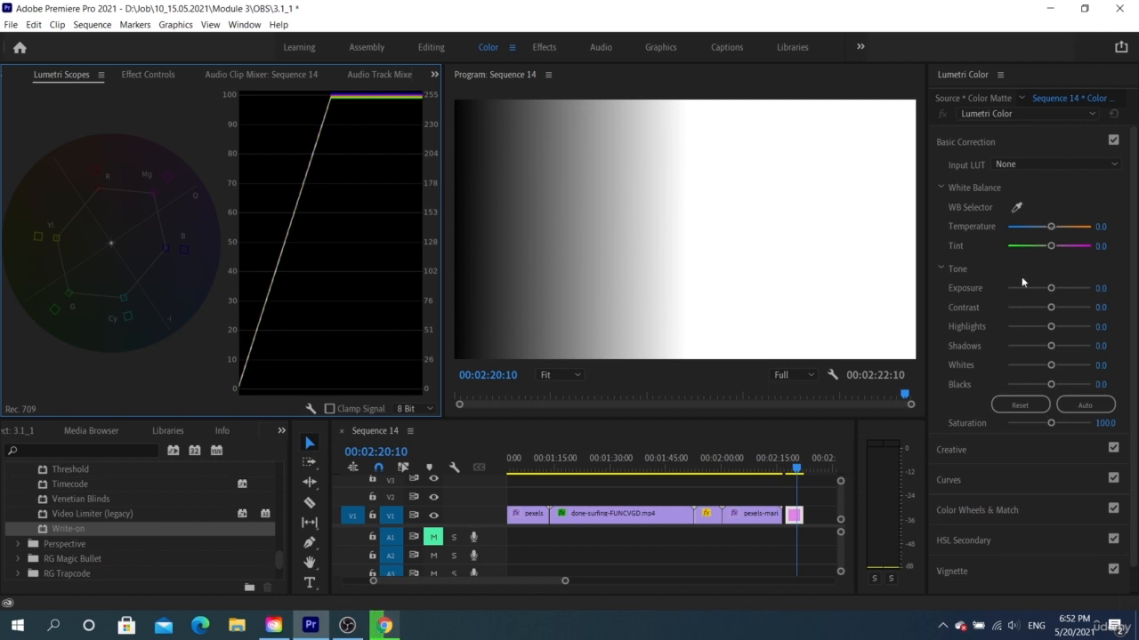
# Raise the exposure of the black-to-white gradient color matte to 2.8
pyautogui.moveTo(1053, 290)
pyautogui.mouseDown()
pyautogui.moveTo(1023, 288)
pyautogui.moveTo(1072, 281)
pyautogui.mouseUp()
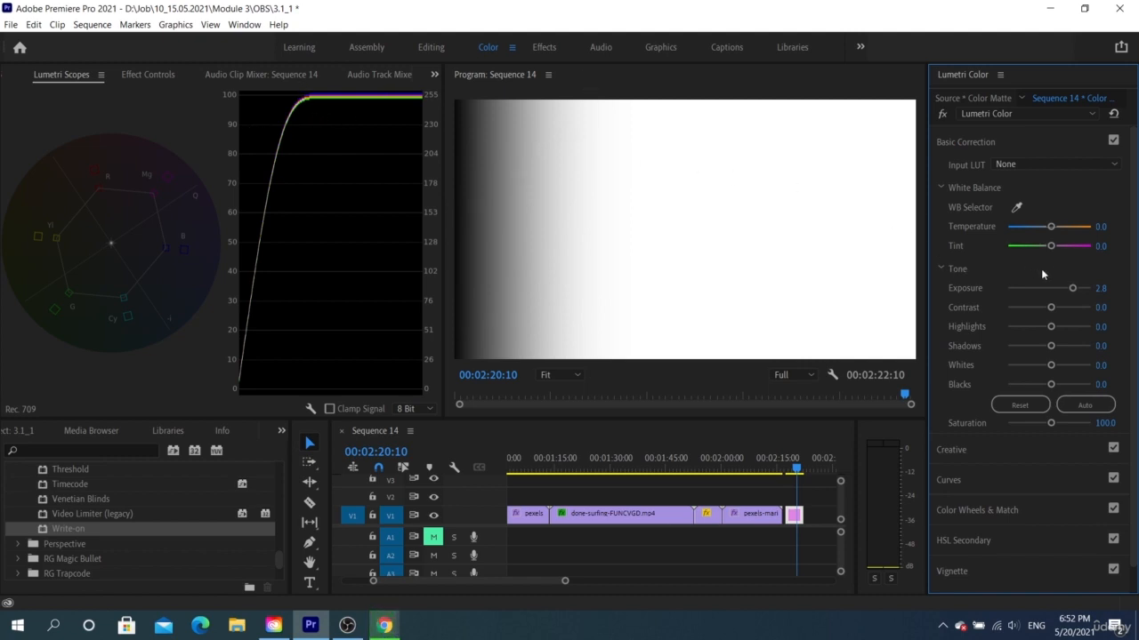
# Reset the gradient color matte's exposure to 0.0
pyautogui.moveTo(1071, 287)
pyautogui.mouseDown()
pyautogui.moveTo(1022, 294)
pyautogui.moveTo(1050, 293)
pyautogui.mouseUp()
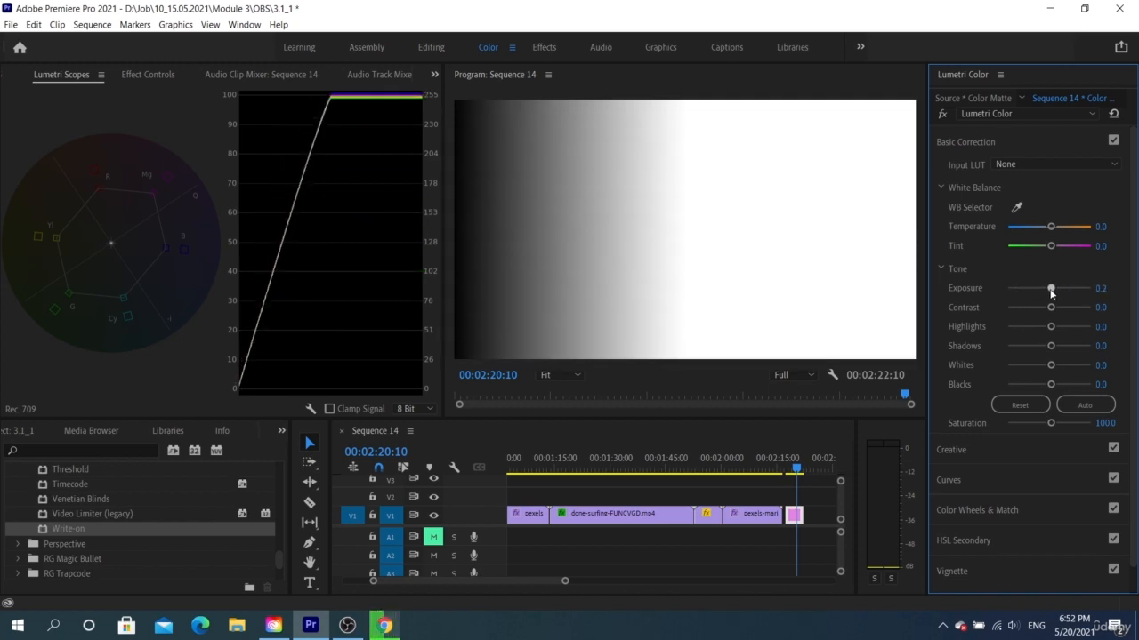
pyautogui.doubleClick(1050, 290)
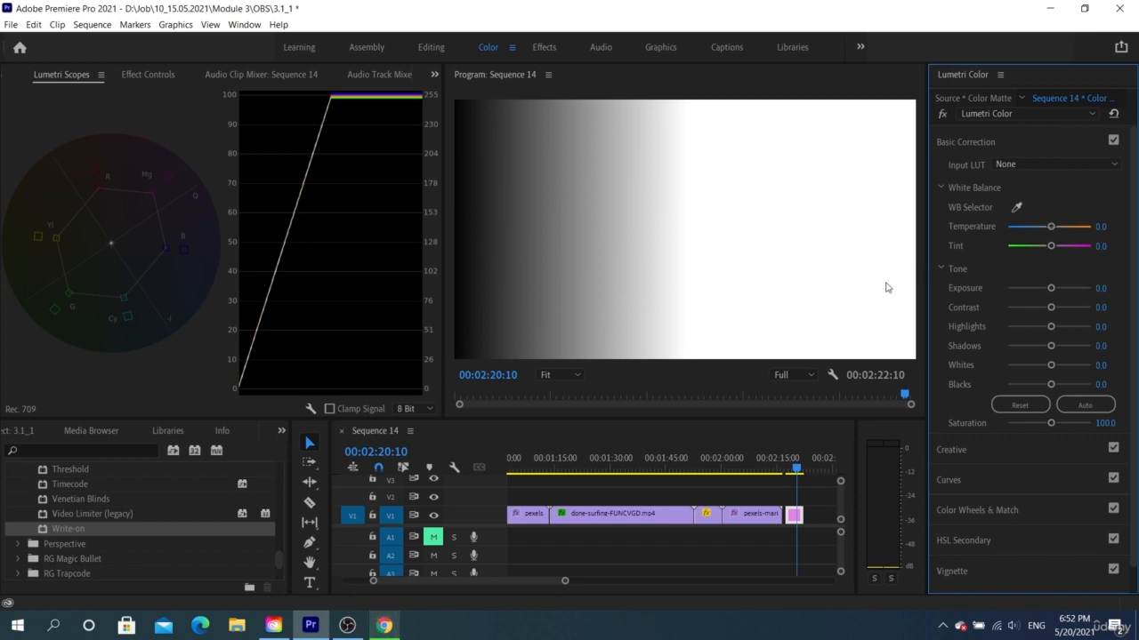
# White-balance the hiker clip at 00:02:07:10 by sampling his white shoe with the WB Selector
pyautogui.click(748, 467)
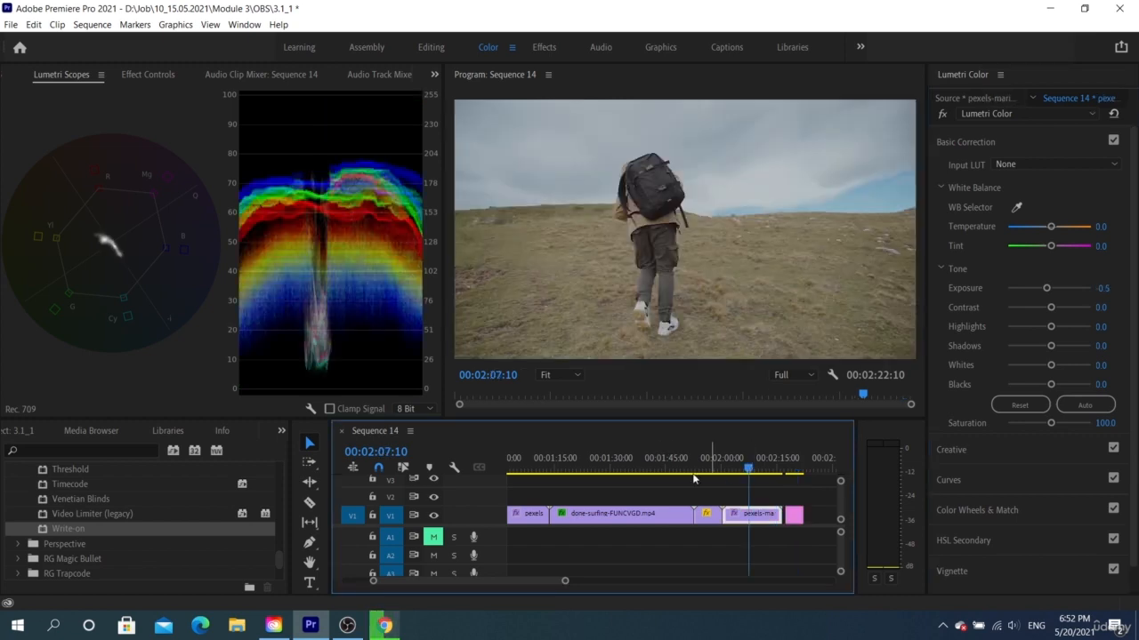
pyautogui.click(1015, 208)
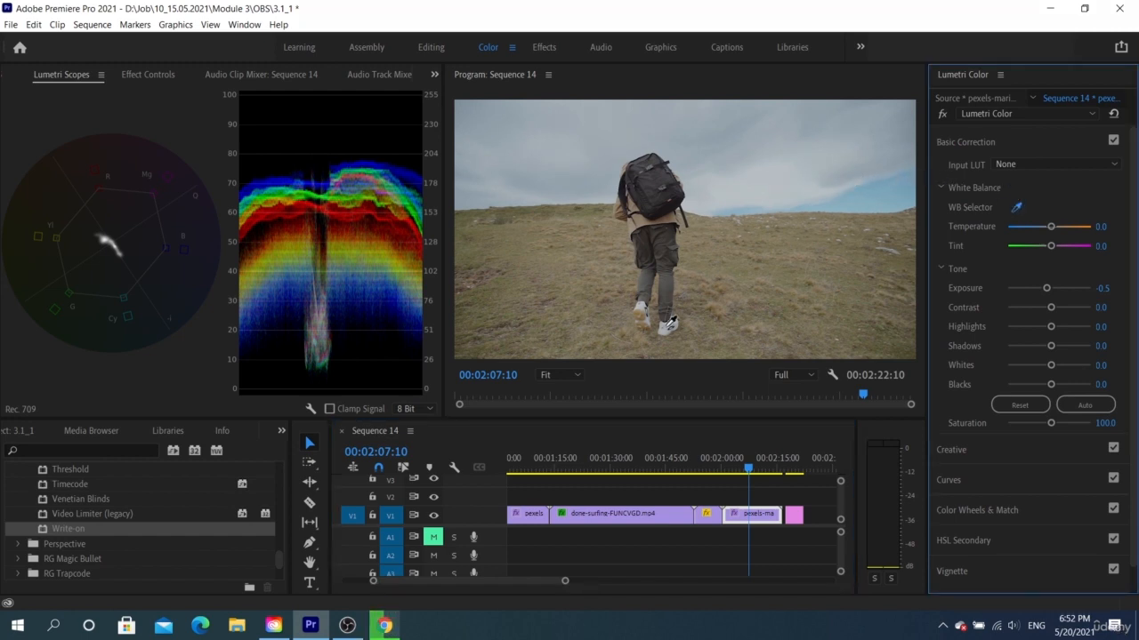
pyautogui.click(662, 331)
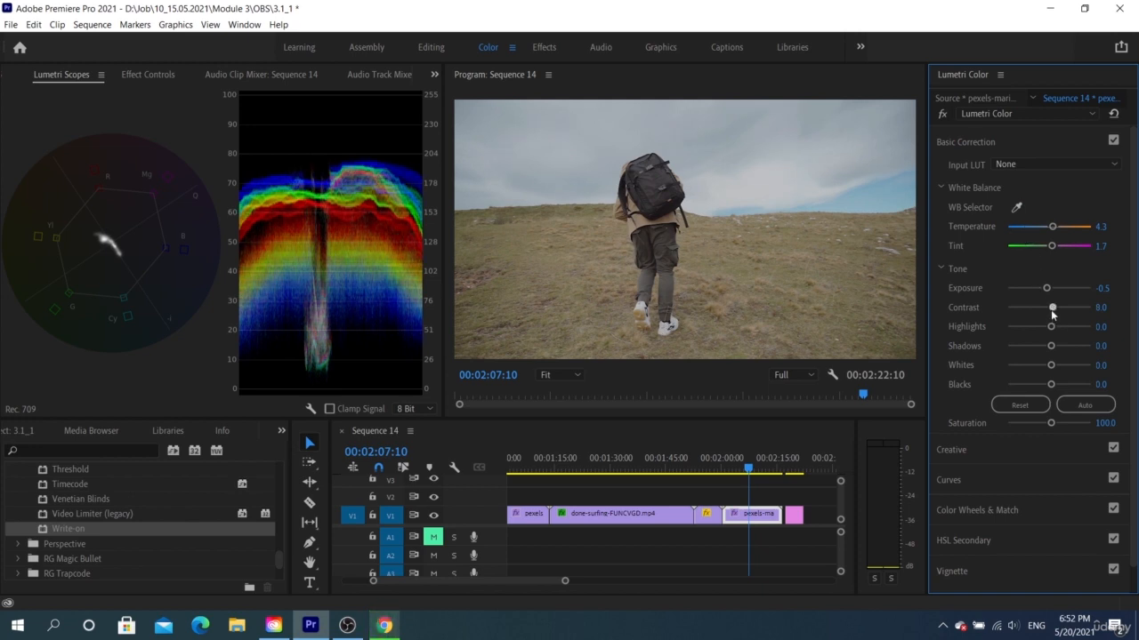
# Try a contrast of 78.8 on the hiker clip, check it at 00:02:06:00, and reset the contrast to 0.0
pyautogui.moveTo(1051, 307); pyautogui.dragTo(1075, 289)
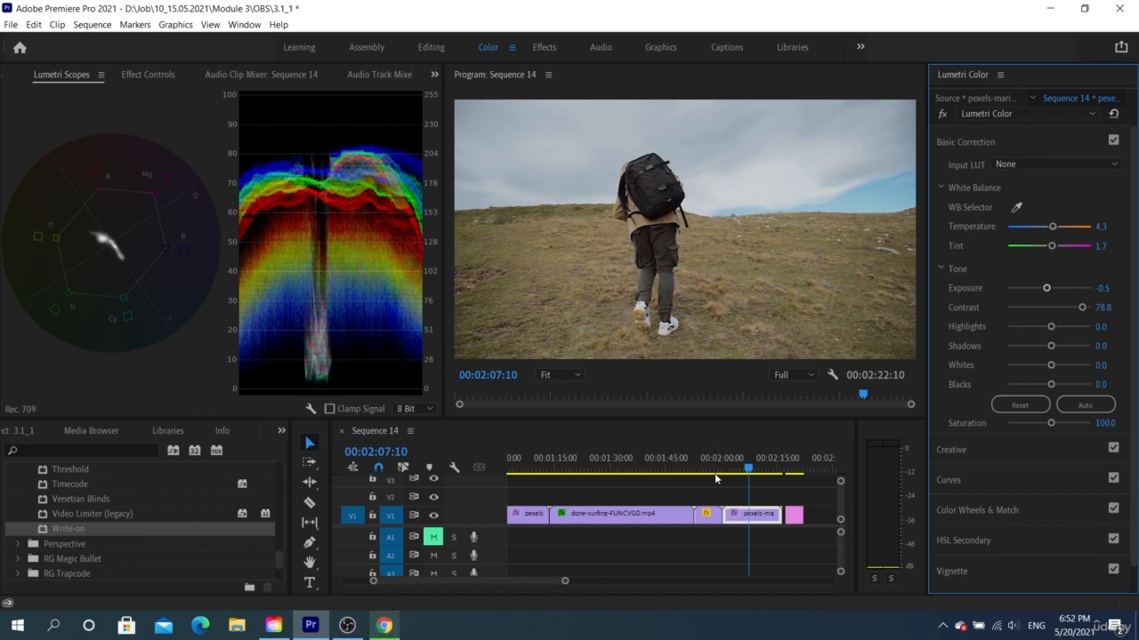
pyautogui.moveTo(707, 476); pyautogui.dragTo(722, 471)
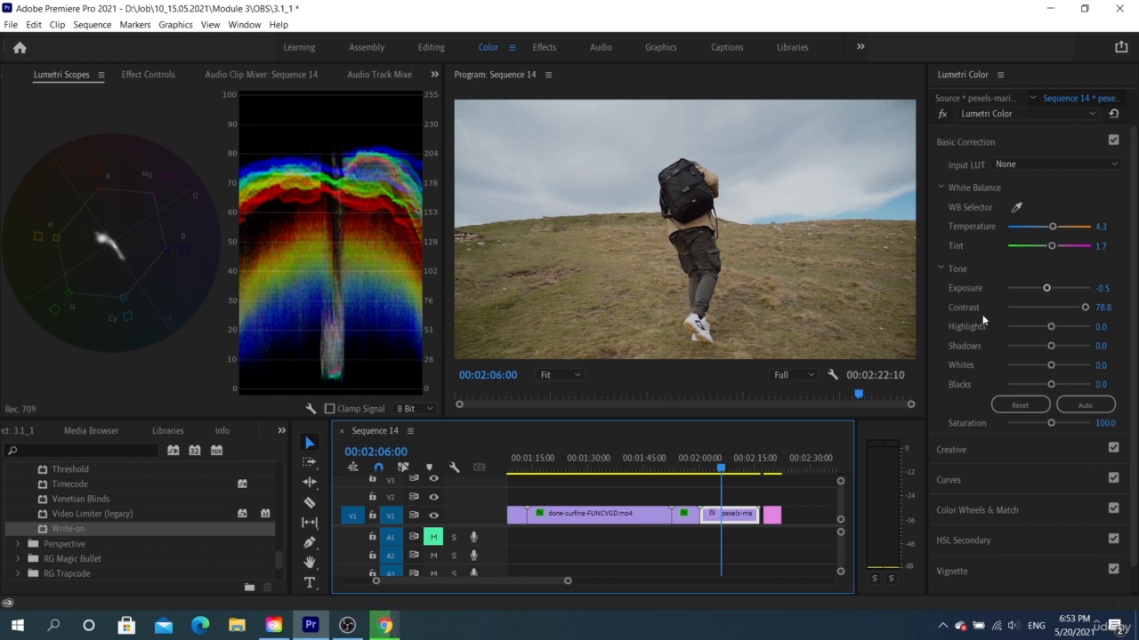
pyautogui.doubleClick(1051, 306)
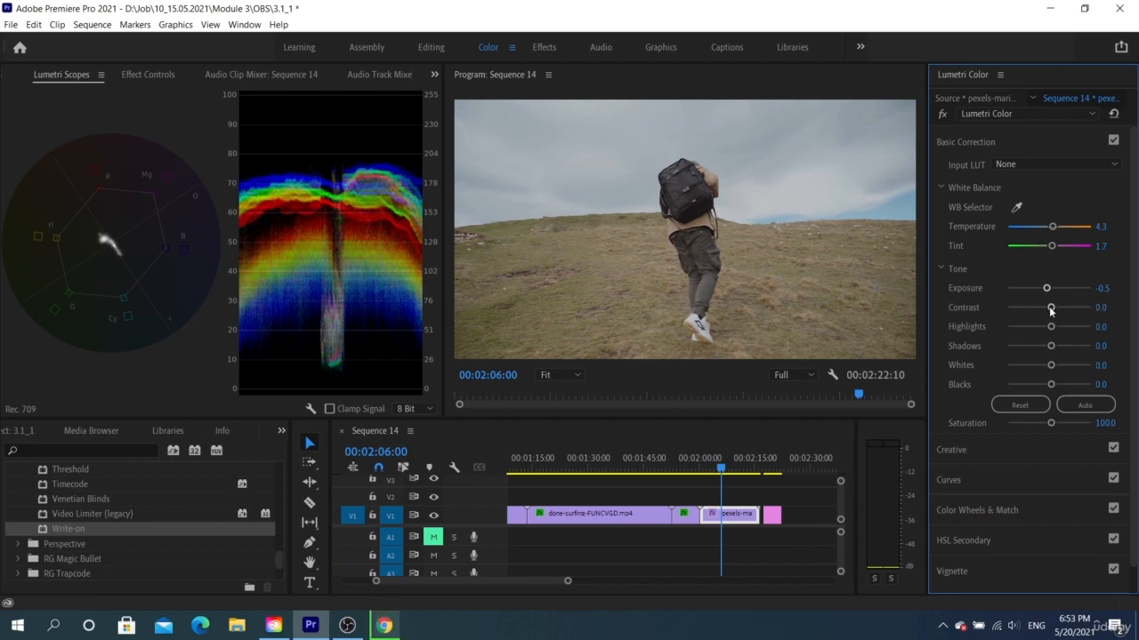
# Set the hiker clip's highlights to 4.4 and its shadows to 15.0
pyautogui.moveTo(1052, 327)
pyautogui.mouseDown()
pyautogui.moveTo(1087, 327)
pyautogui.moveTo(1044, 327)
pyautogui.moveTo(1064, 326)
pyautogui.mouseUp()
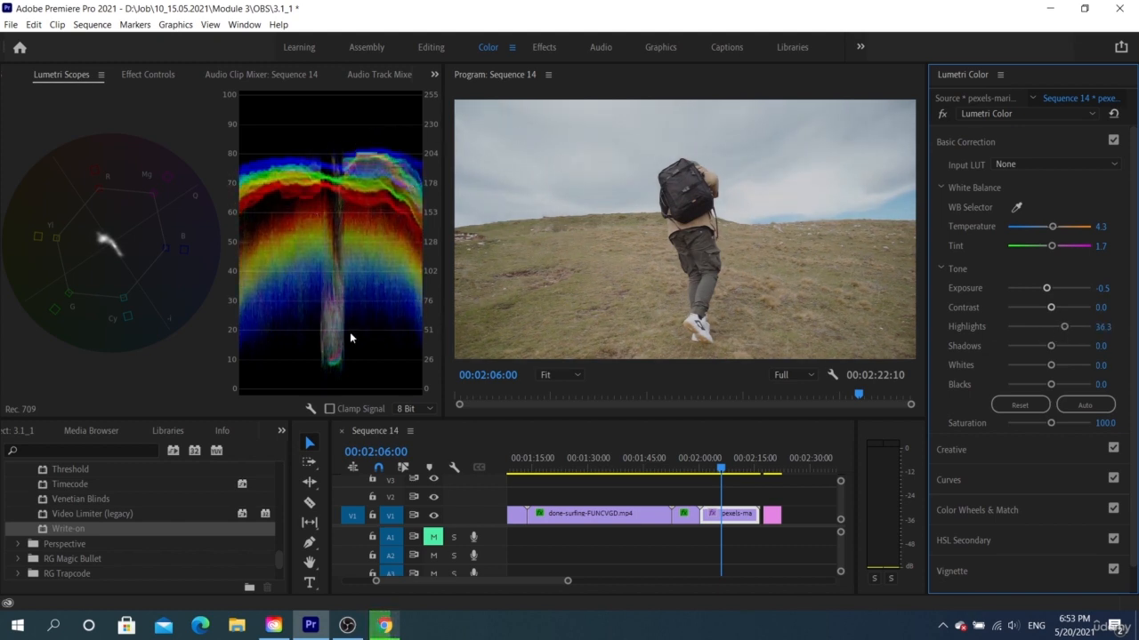
pyautogui.moveTo(1063, 326)
pyautogui.mouseDown()
pyautogui.moveTo(1052, 327)
pyautogui.moveTo(1063, 346)
pyautogui.moveTo(1079, 346)
pyautogui.moveTo(1055, 346)
pyautogui.mouseUp()
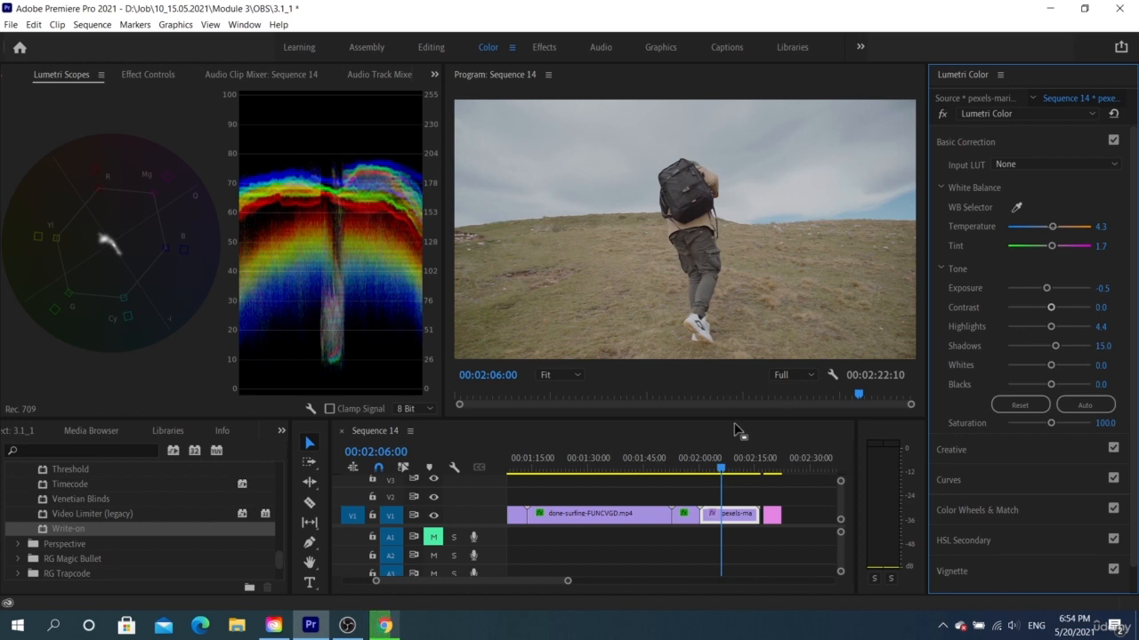
# Try highlights of 100.0 and shadows of -100.0 on the gradient color matte at 00:02:19:10, resetting each to 0.0
pyautogui.click(772, 471)
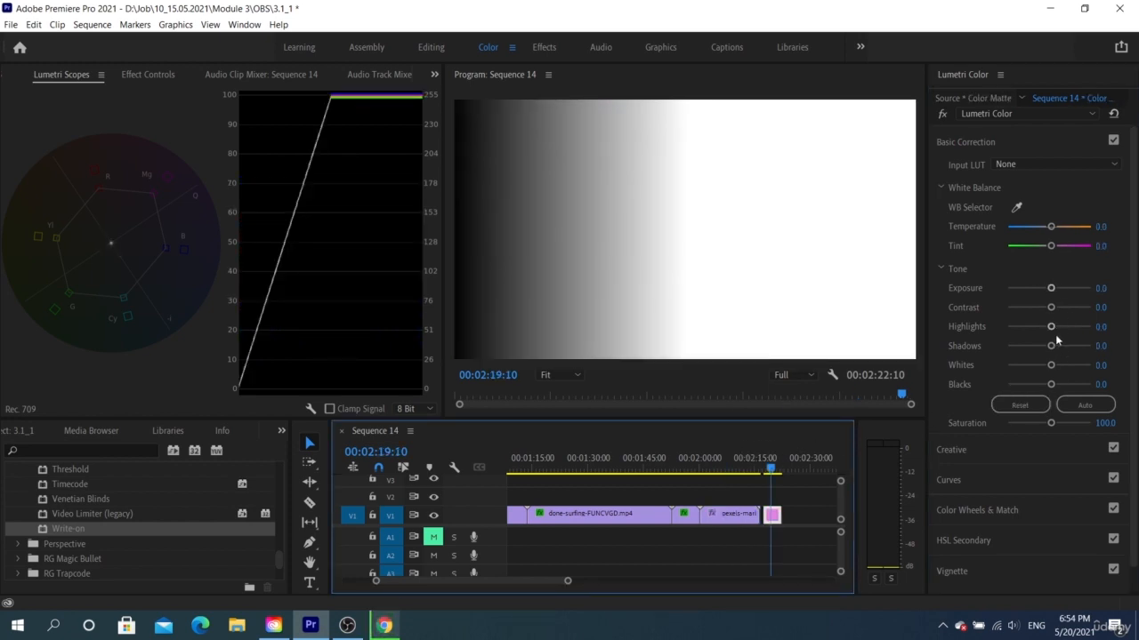
pyautogui.moveTo(1050, 327); pyautogui.dragTo(1092, 331)
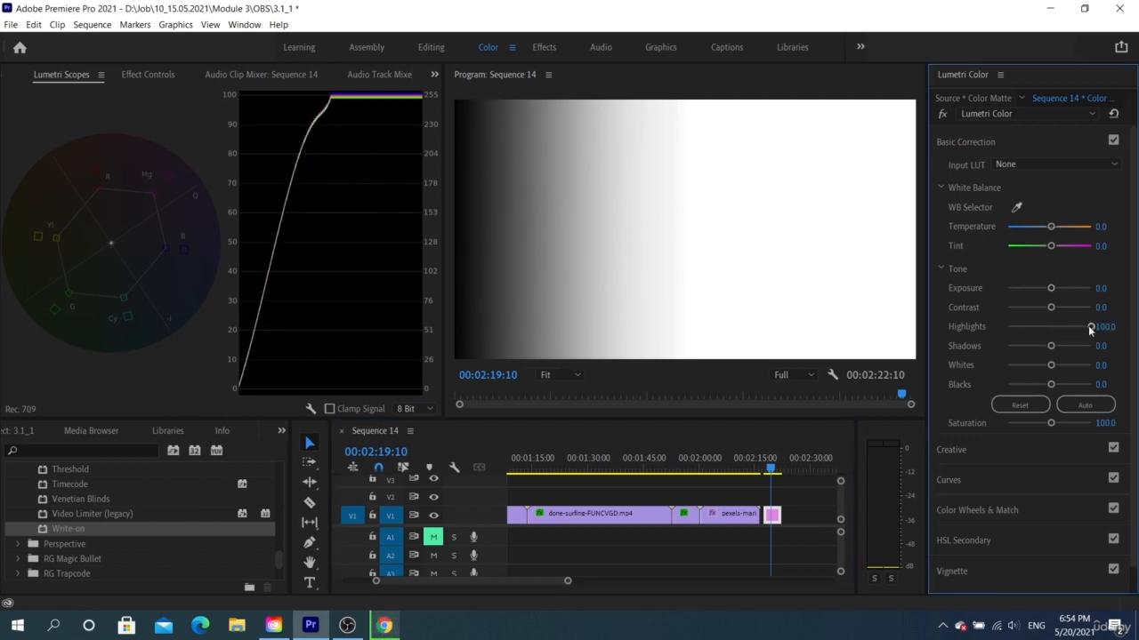
pyautogui.moveTo(1089, 329); pyautogui.dragTo(906, 360)
pyautogui.doubleClick(1064, 326)
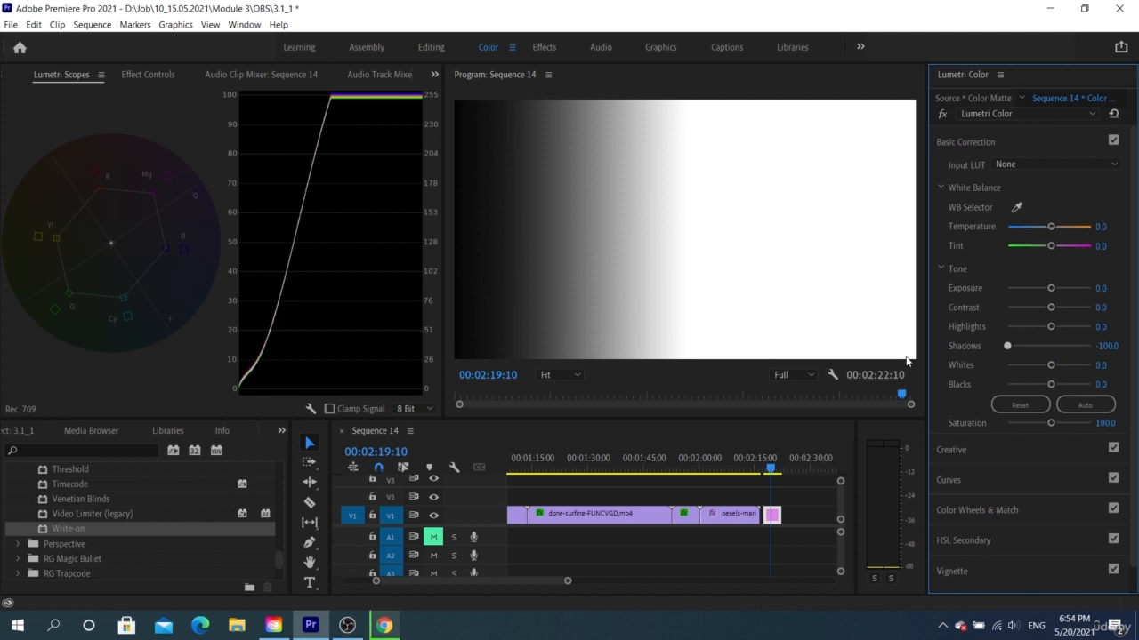
pyautogui.click(1053, 346)
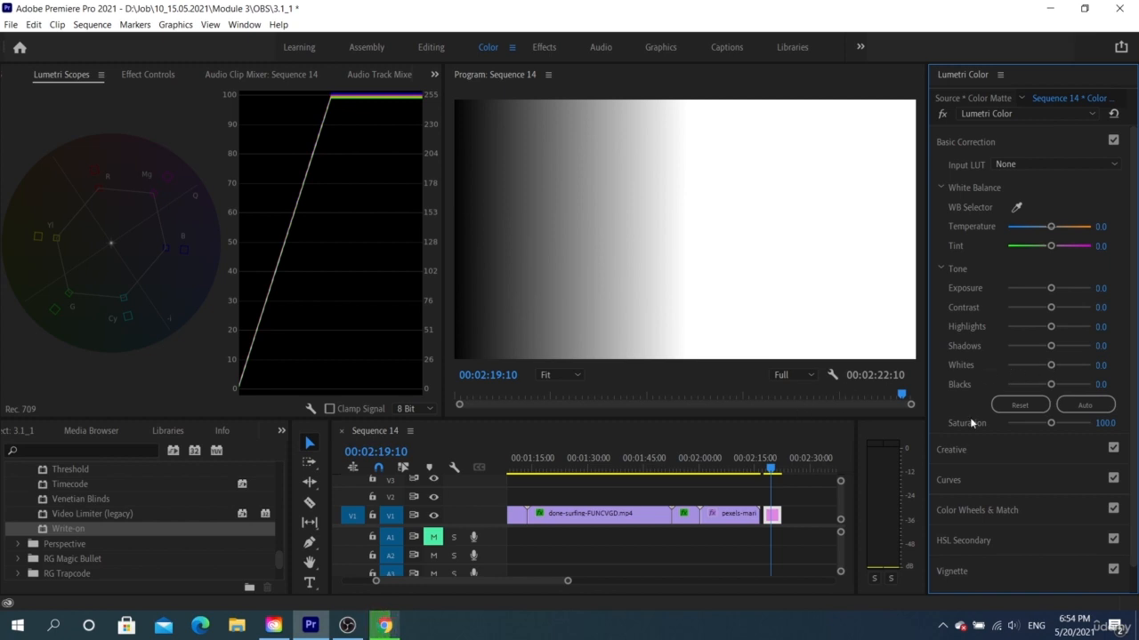
# Try adjusting the gradient color matte's whites, reset them to 0.0, and save the project
pyautogui.moveTo(1050, 364)
pyautogui.mouseDown()
pyautogui.moveTo(1068, 367)
pyautogui.moveTo(998, 370)
pyautogui.moveTo(1076, 370)
pyautogui.moveTo(1050, 367)
pyautogui.mouseUp()
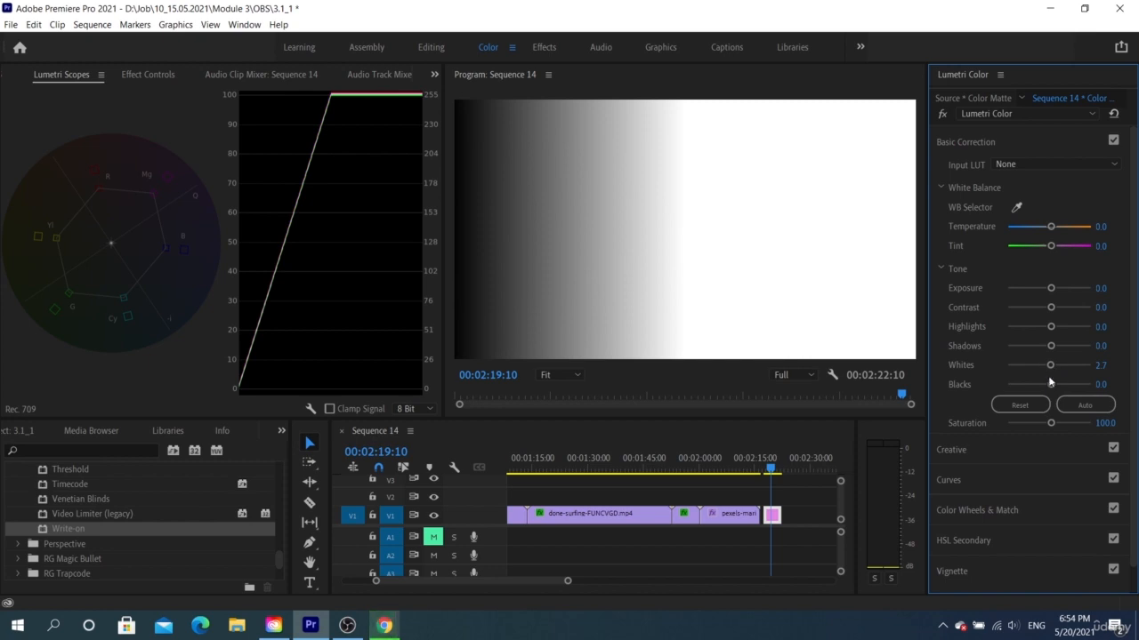
pyautogui.doubleClick(1052, 366)
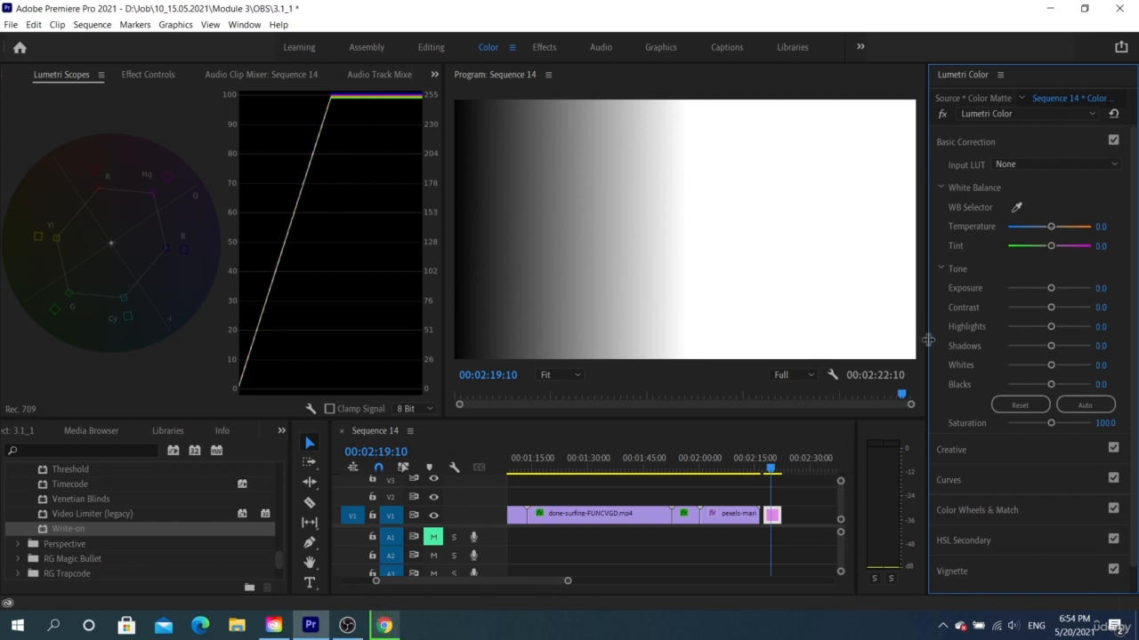
pyautogui.hotkey('ctrl', 's')
# Try a slight exposure change on the gradient color matte, reset it to 0.0, and lower the whites to -34.5
pyautogui.moveTo(1052, 293)
pyautogui.mouseDown()
pyautogui.moveTo(1070, 293)
pyautogui.moveTo(1051, 292)
pyautogui.mouseUp()
pyautogui.doubleClick(1051, 289)
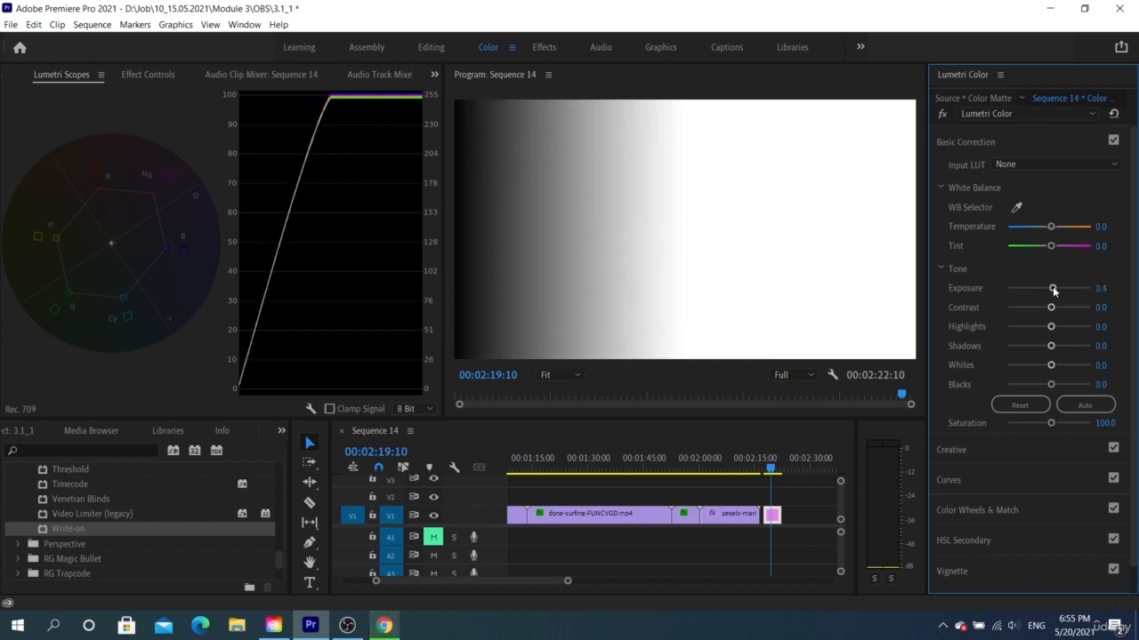
pyautogui.moveTo(1051, 366)
pyautogui.mouseDown()
pyautogui.moveTo(998, 366)
pyautogui.moveTo(1034, 370)
pyautogui.mouseUp()
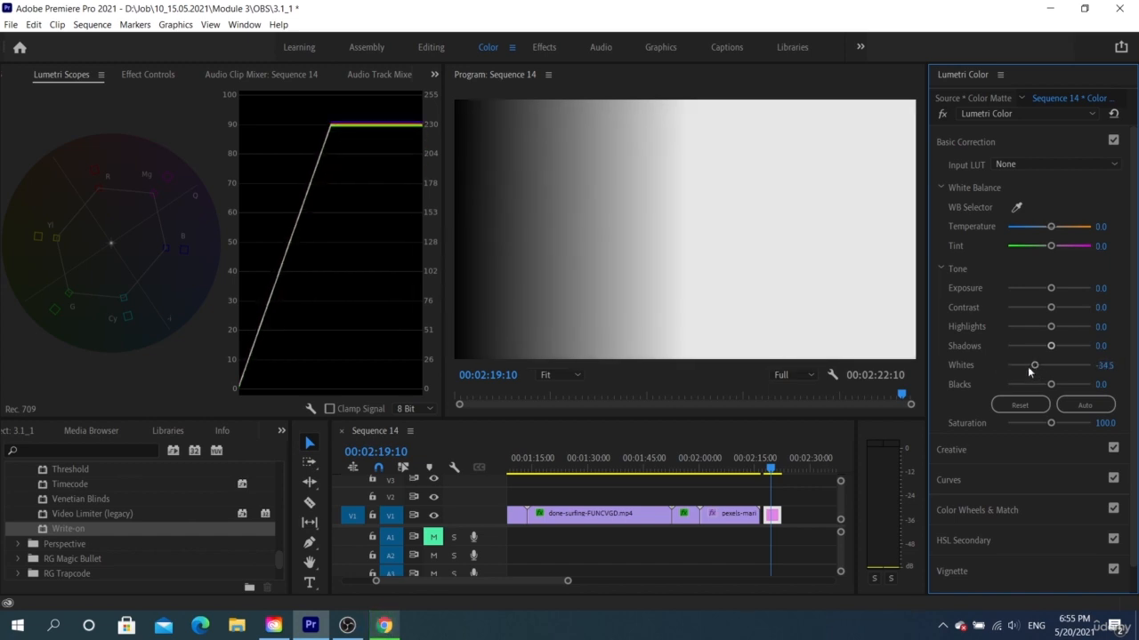
# Try the automatic tone correction on the done-surfing clip at 00:01:31:10 and return its tone values to 0.0
pyautogui.click(593, 468)
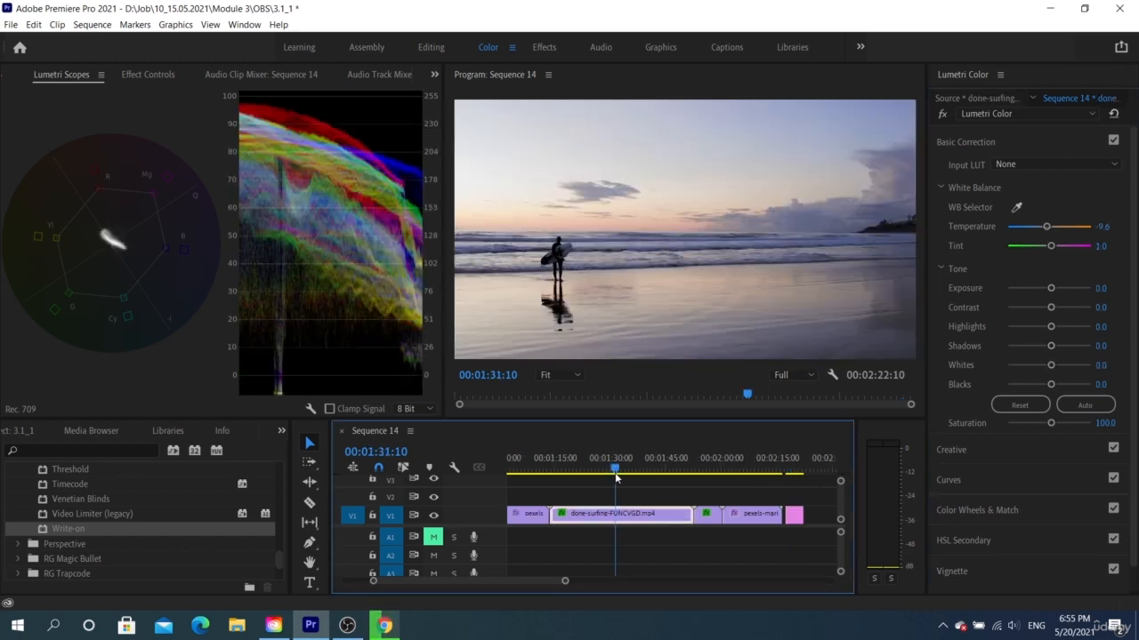
pyautogui.hscroll(-2, 640, 477)
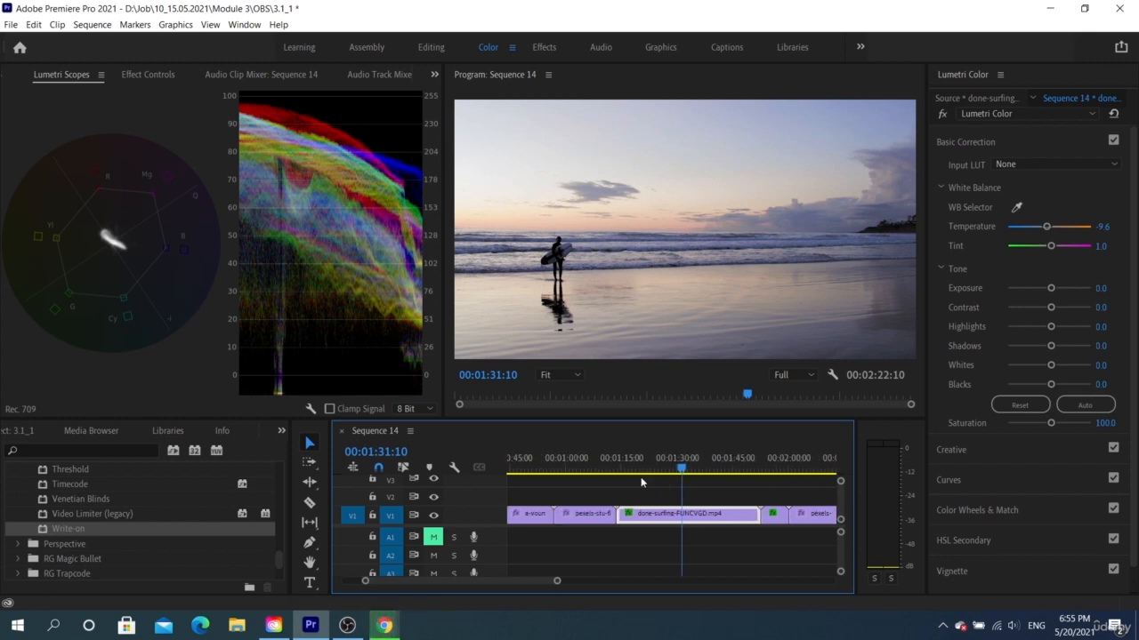
pyautogui.hscroll(1, 641, 477)
pyautogui.click(1084, 407)
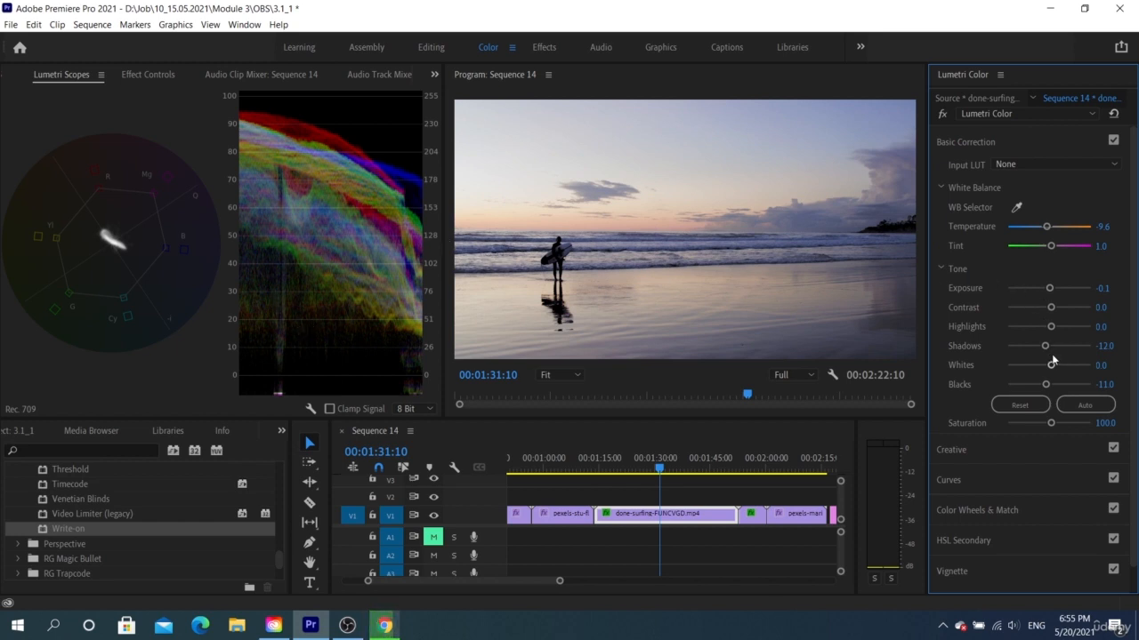
pyautogui.click(1091, 404)
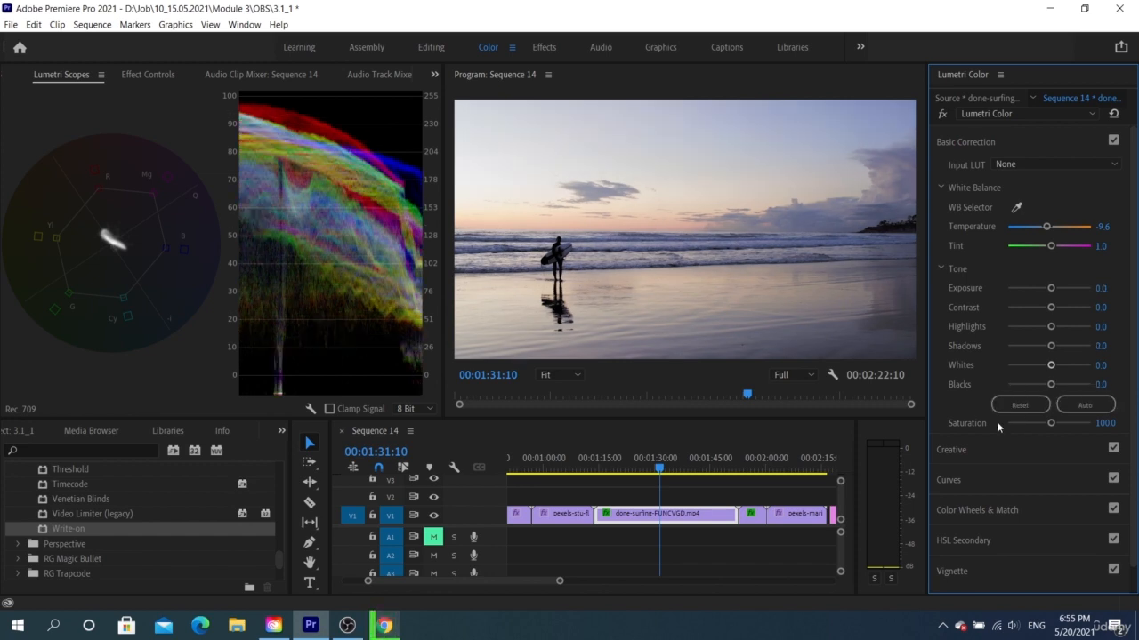
# Try the automatic tone correction on the hiker clip at 00:02:13:05 and undo it
pyautogui.click(750, 469)
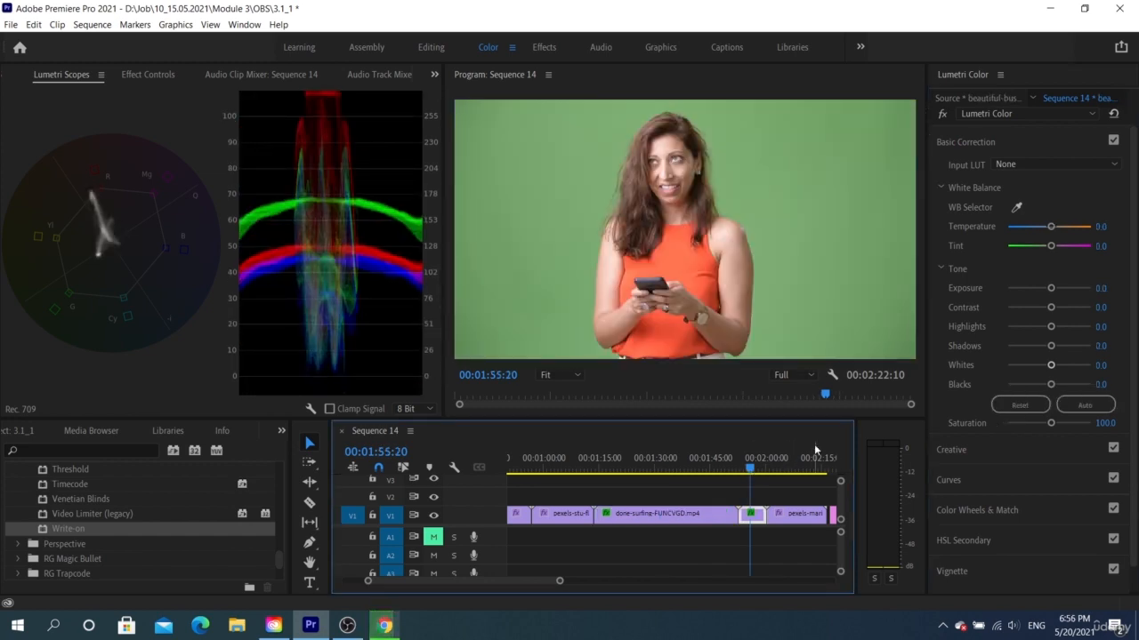
pyautogui.click(813, 456)
pyautogui.click(1091, 406)
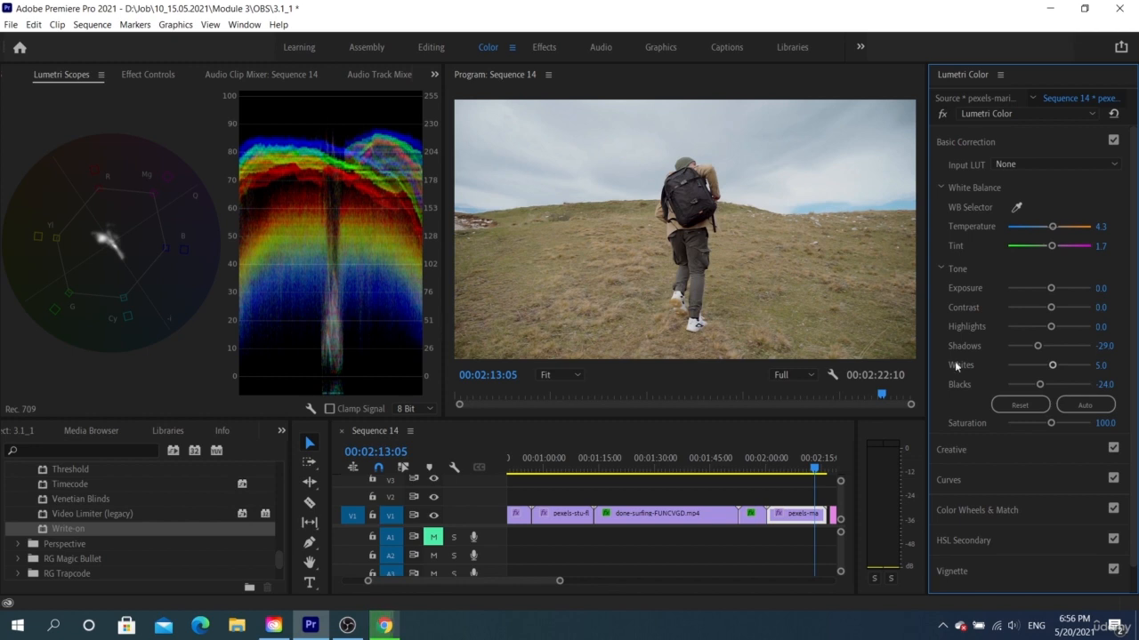
pyautogui.hotkey('ctrl', 'z')
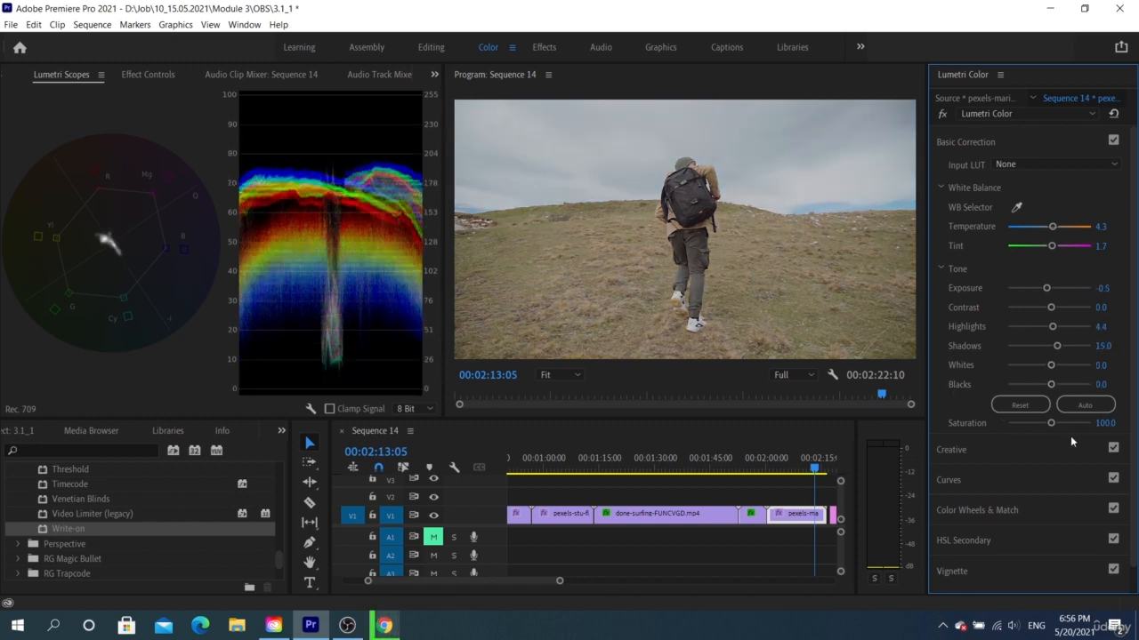
# Try both raised and lowered saturation on the hiker clip, including the 200.0 maximum, and reset it to 100.0
pyautogui.moveTo(1048, 422); pyautogui.dragTo(1119, 431)
pyautogui.doubleClick(1091, 423)
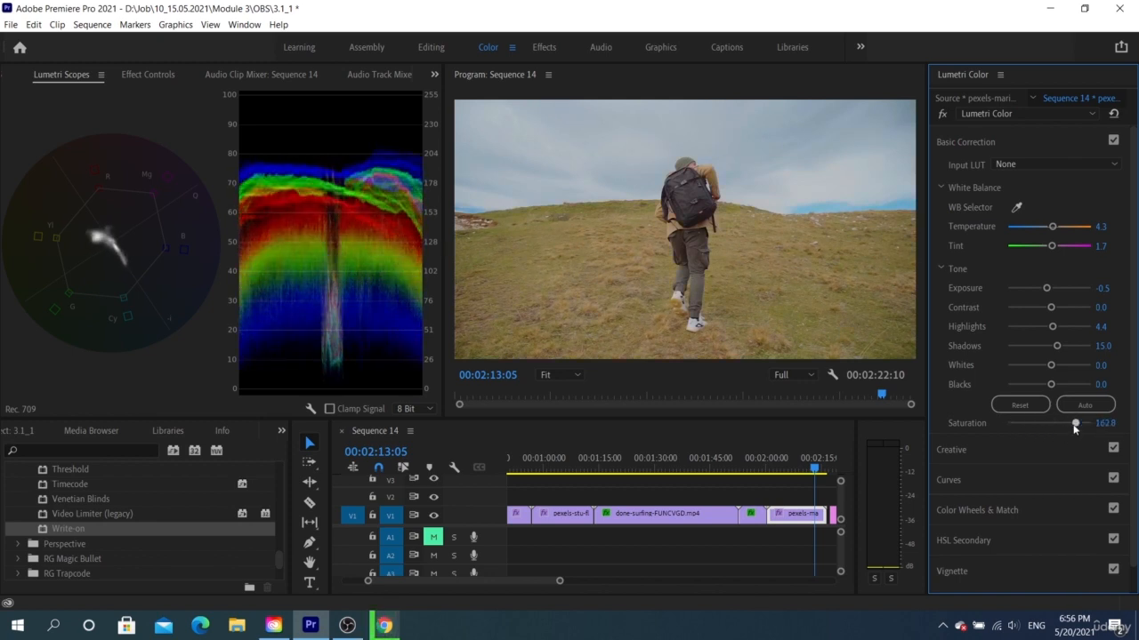
pyautogui.moveTo(1048, 424); pyautogui.dragTo(1015, 428)
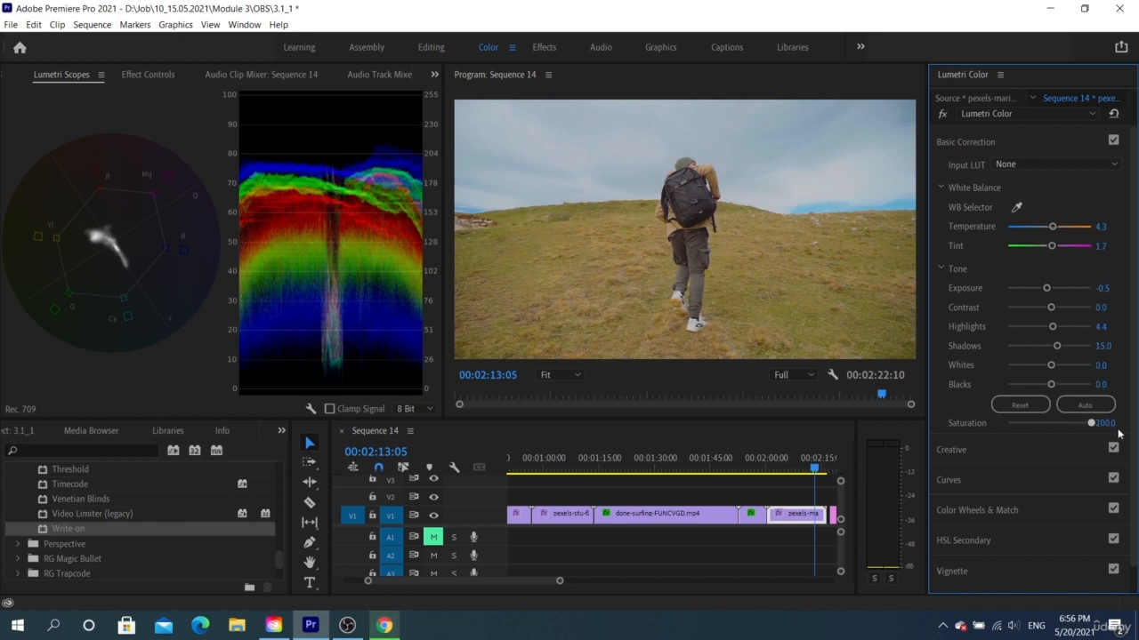
pyautogui.moveTo(1077, 424)
pyautogui.mouseDown()
pyautogui.moveTo(991, 426)
pyautogui.moveTo(1068, 425)
pyautogui.mouseUp()
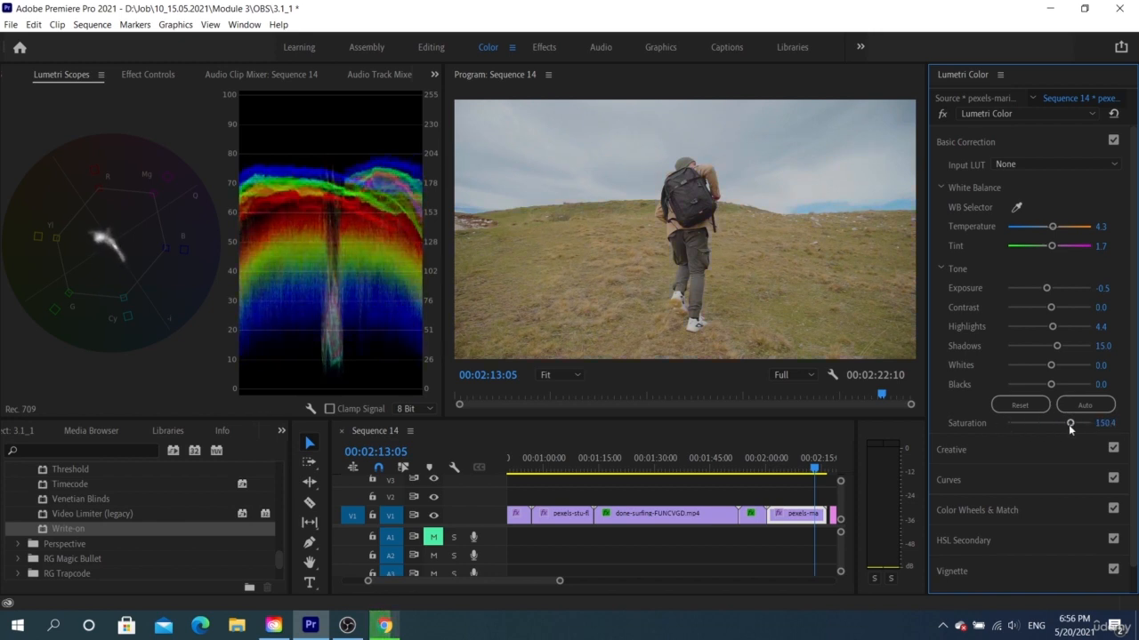
pyautogui.doubleClick(1055, 423)
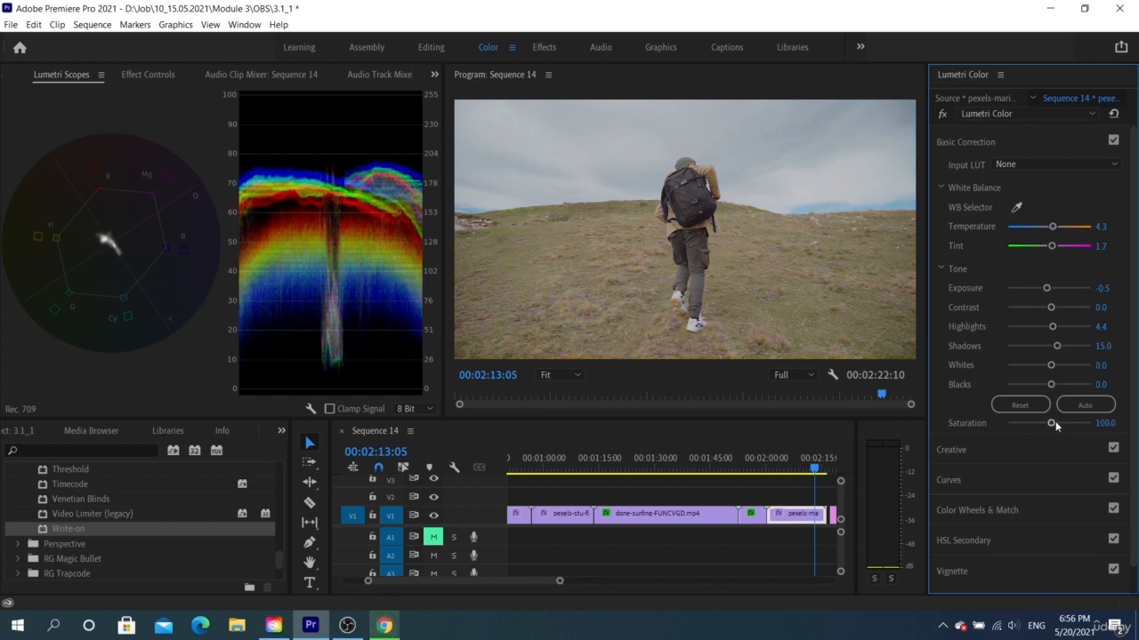
# Try a saturation of 200.0 and an entered value of 300 on the hiker clip, and undo the saturation changes
pyautogui.moveTo(1052, 424); pyautogui.dragTo(1106, 426)
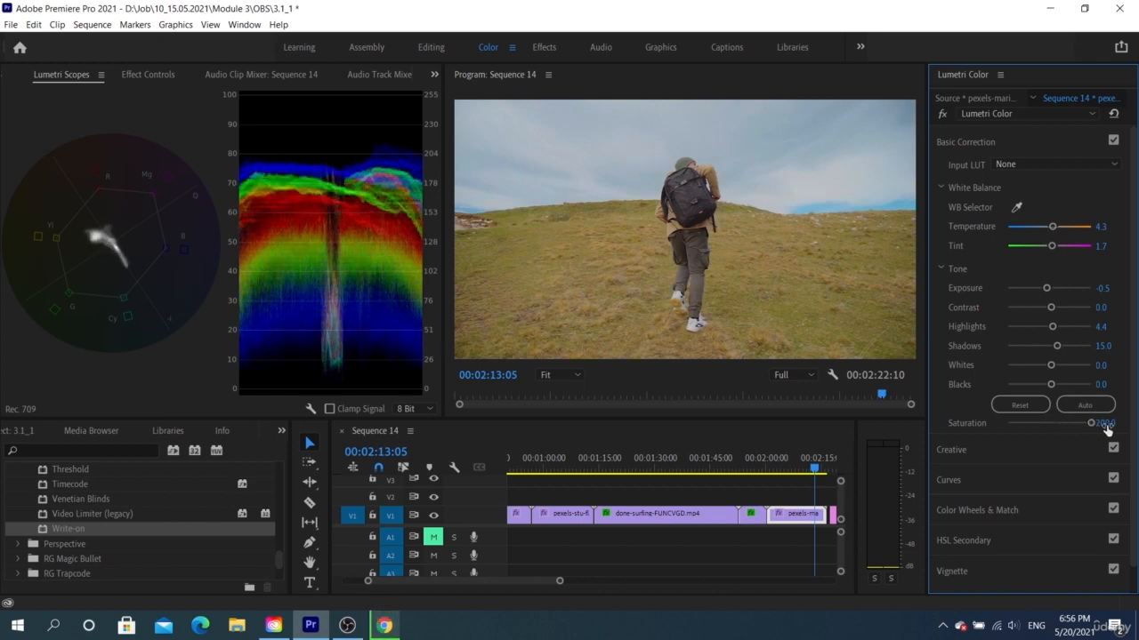
pyautogui.click(1105, 424)
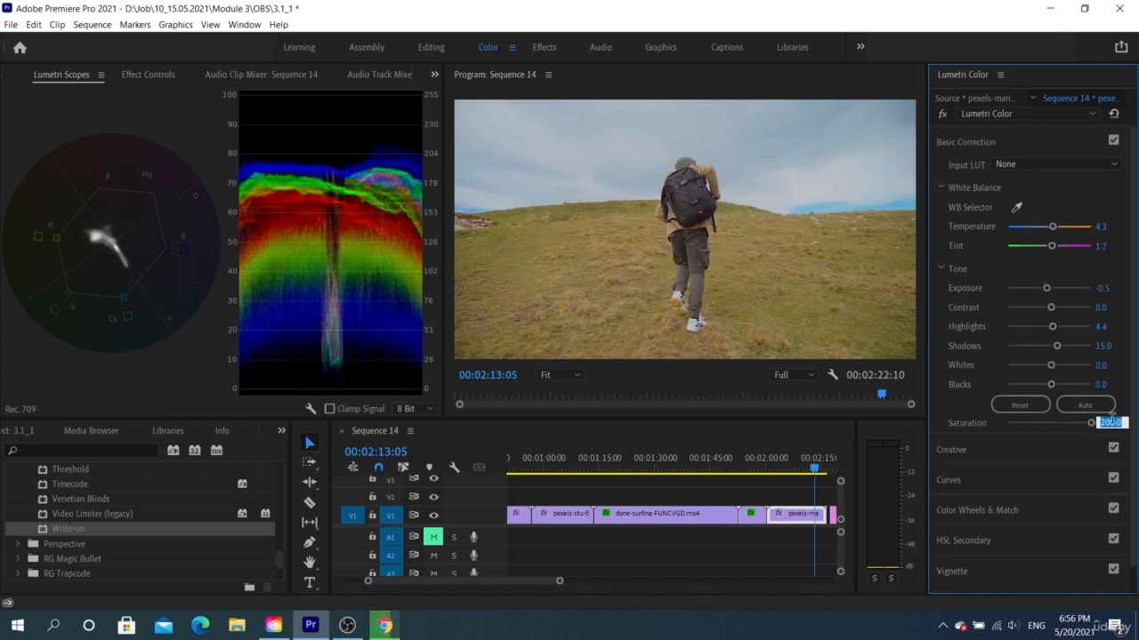
pyautogui.write('300')
pyautogui.press('Return')
pyautogui.hotkey('ctrl', 'z')
pyautogui.hotkey('ctrl', 'z')
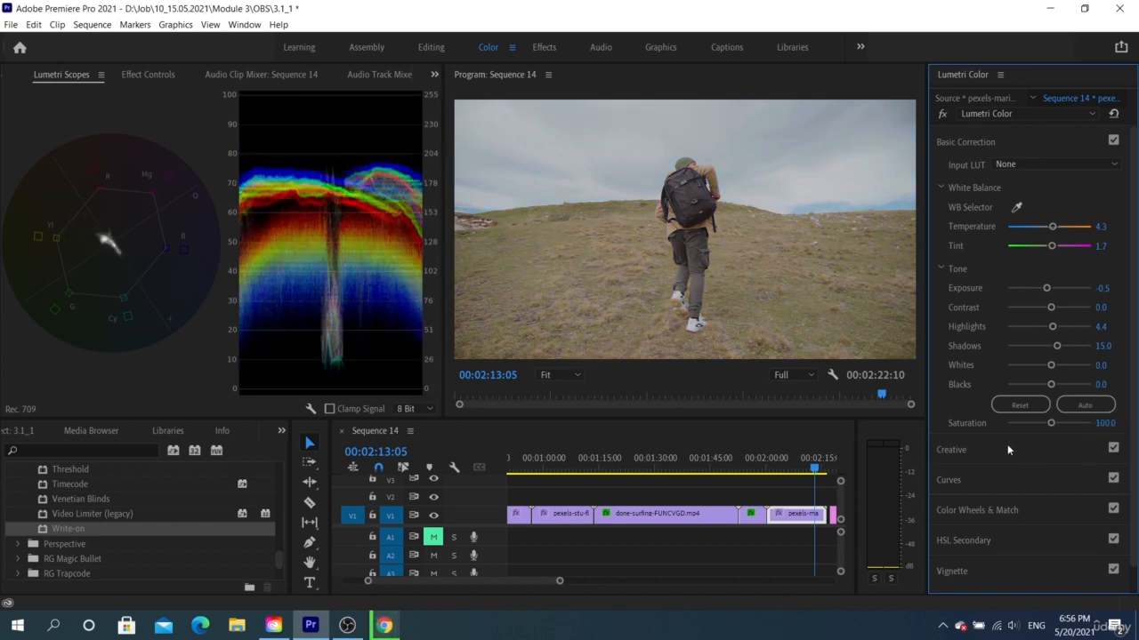
# Collapse Basic Correction, expand the Creative section and apply the Fuji F125 Kodak 2393 look to the hiker clip
pyautogui.click(979, 142)
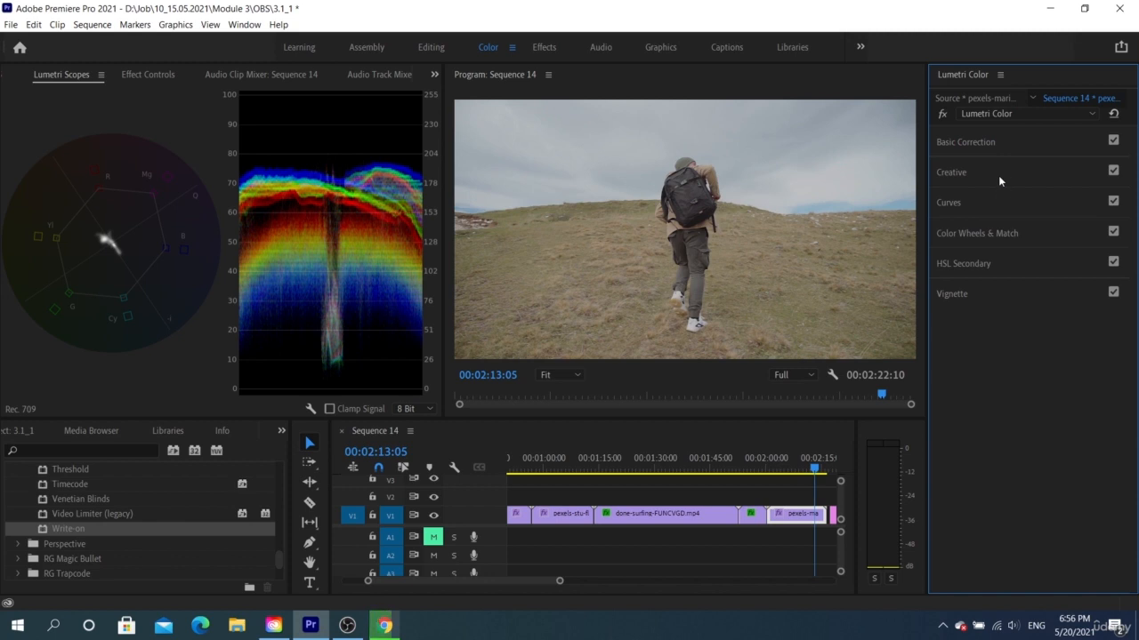
pyautogui.click(999, 176)
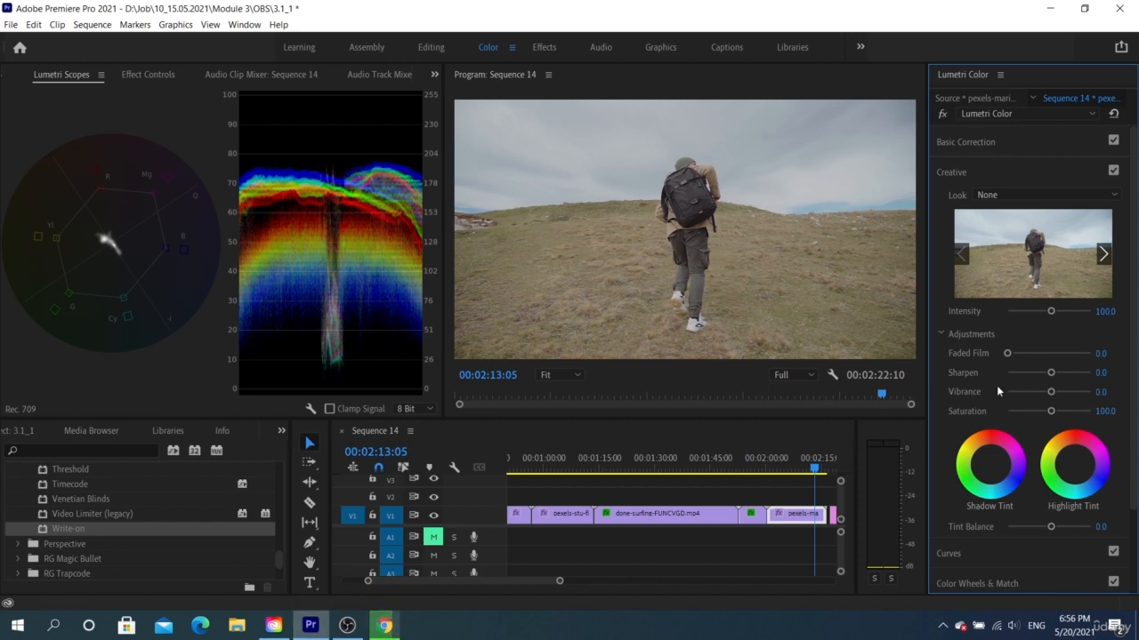
pyautogui.click(1036, 198)
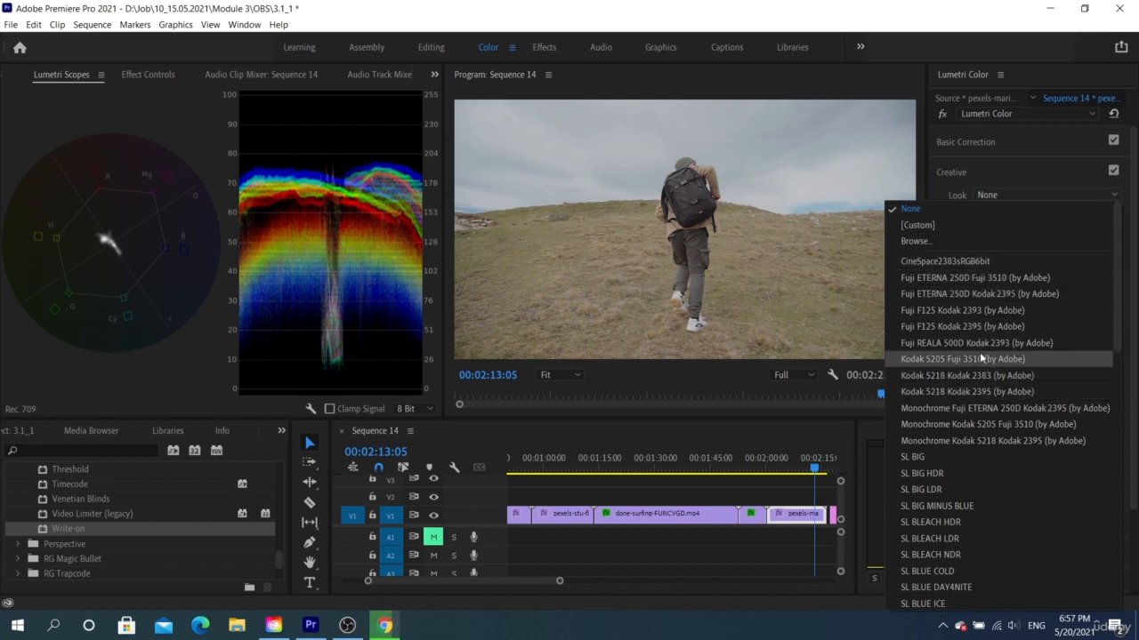
pyautogui.click(987, 309)
# Try the Kodak 5218 Kodak 2395, SL BIG LDR, SL CLEAN KODAK A NDR, SL CLEAN KODAK B ULTRASOFT and SL CLEAN STRAIGHT HDR looks on the hiker clip
pyautogui.click(1008, 196)
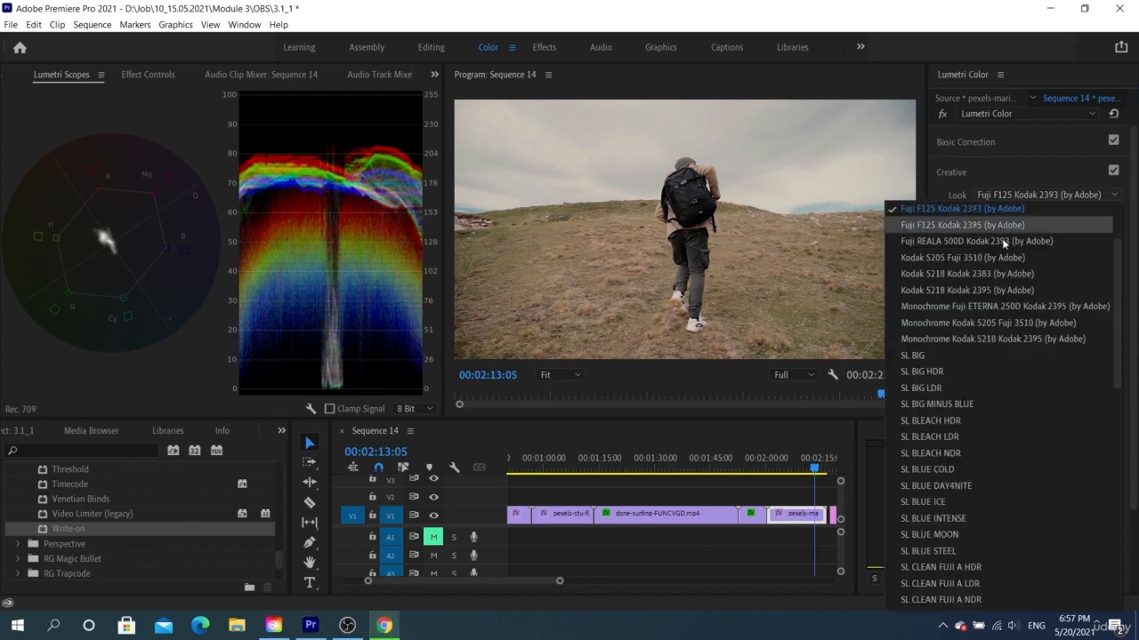
pyautogui.click(996, 290)
pyautogui.click(1014, 194)
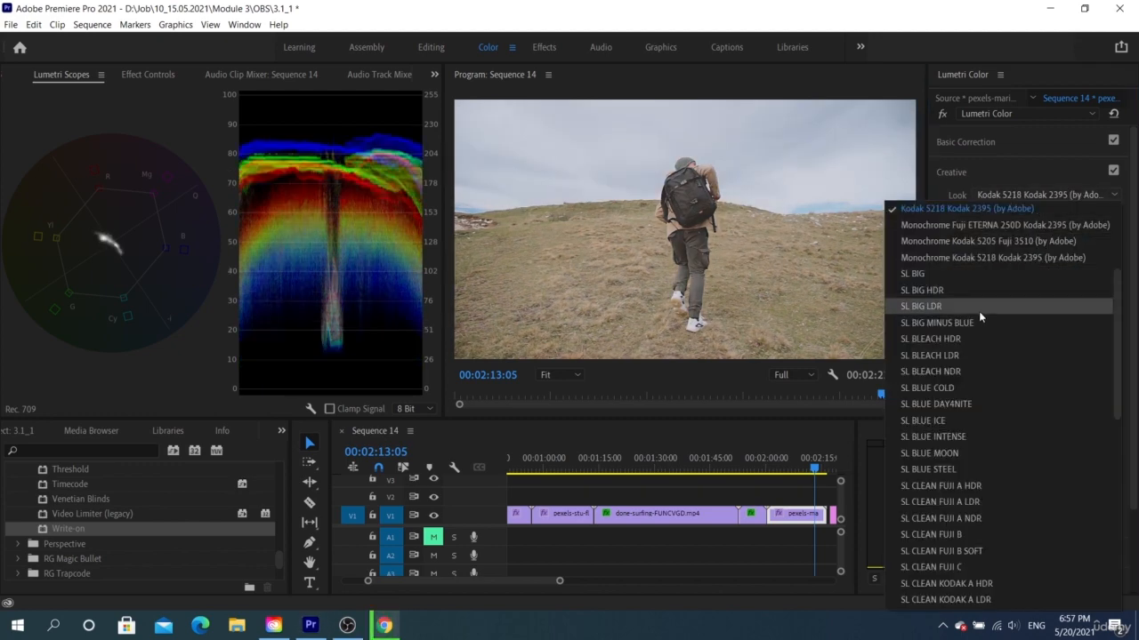
pyautogui.click(979, 308)
pyautogui.click(1015, 194)
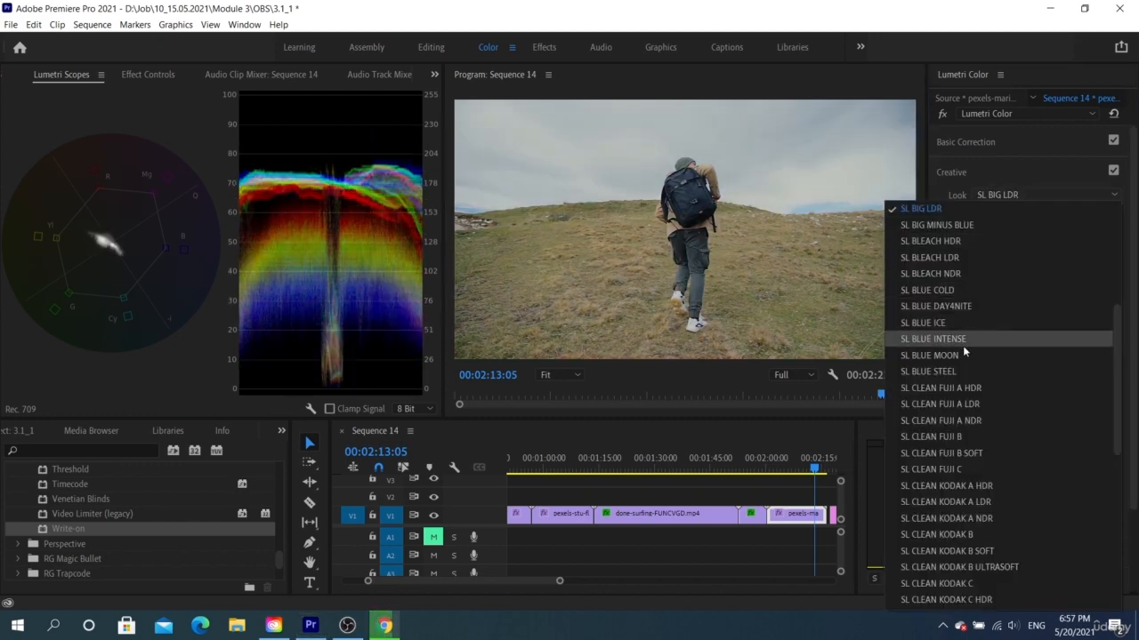
pyautogui.click(963, 345)
pyautogui.click(1011, 193)
pyautogui.click(968, 375)
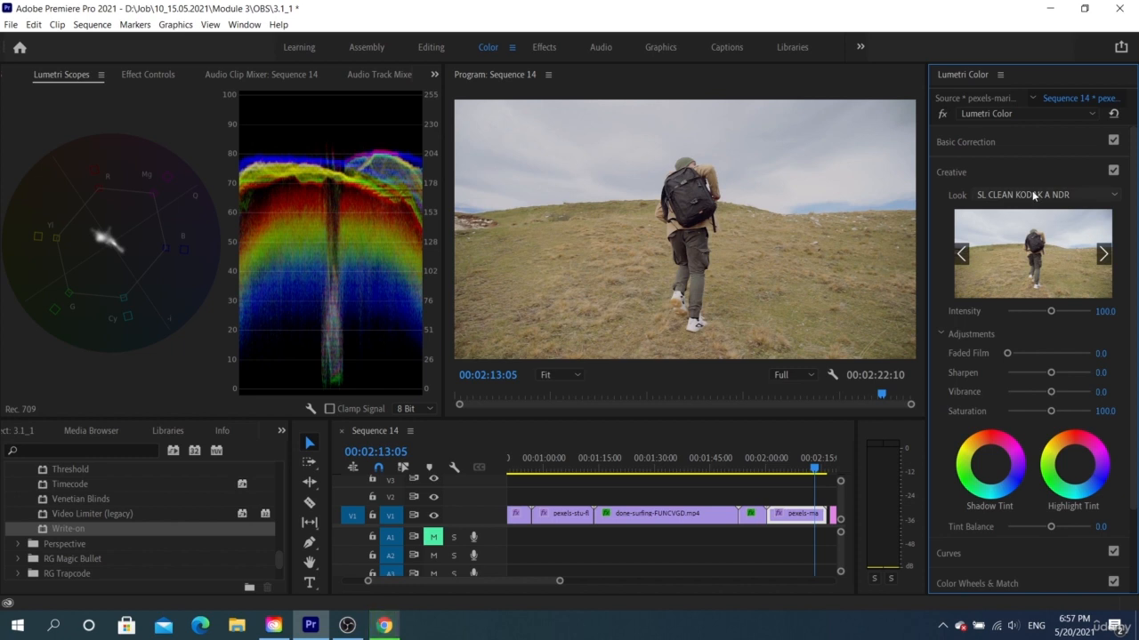
pyautogui.scroll(-2, 1033, 196)
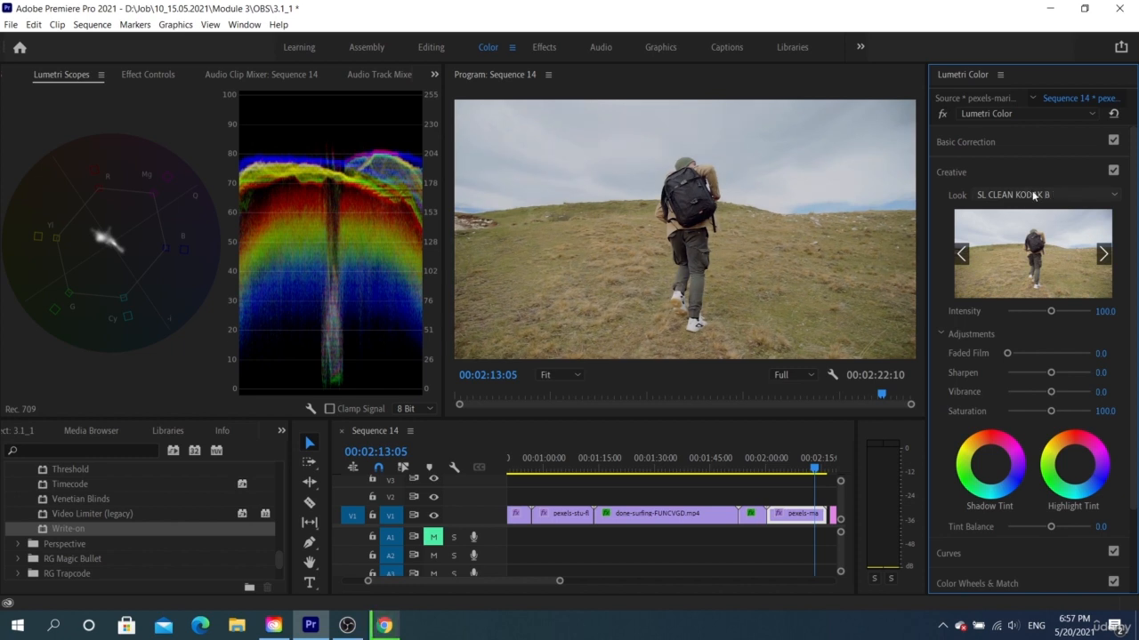
pyautogui.scroll(-3, 1034, 196)
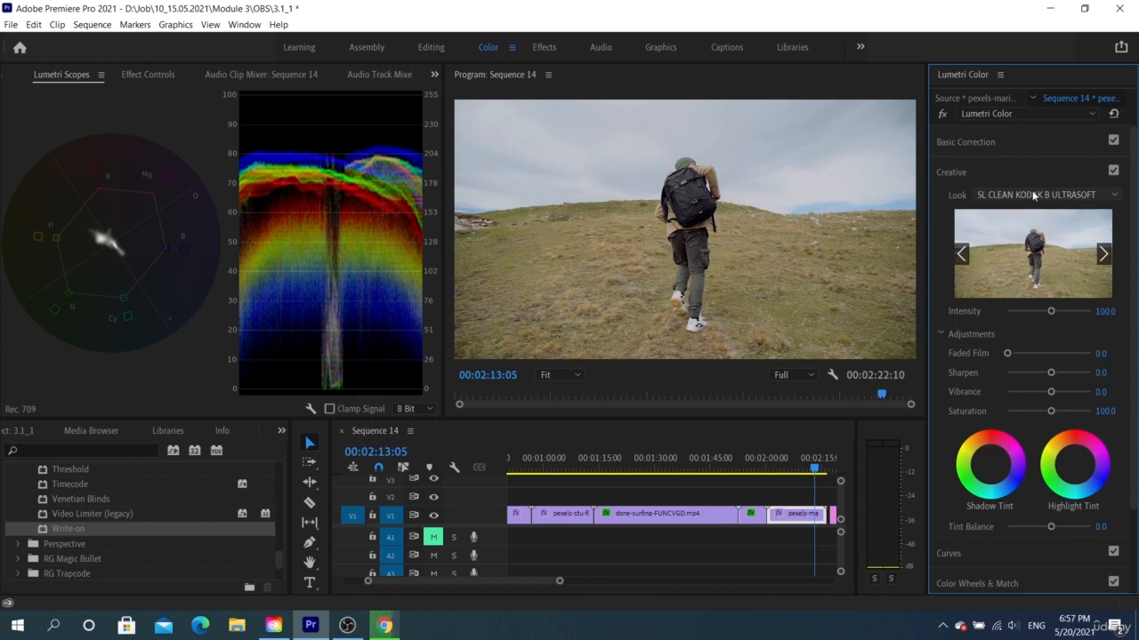
pyautogui.scroll(-3, 1034, 196)
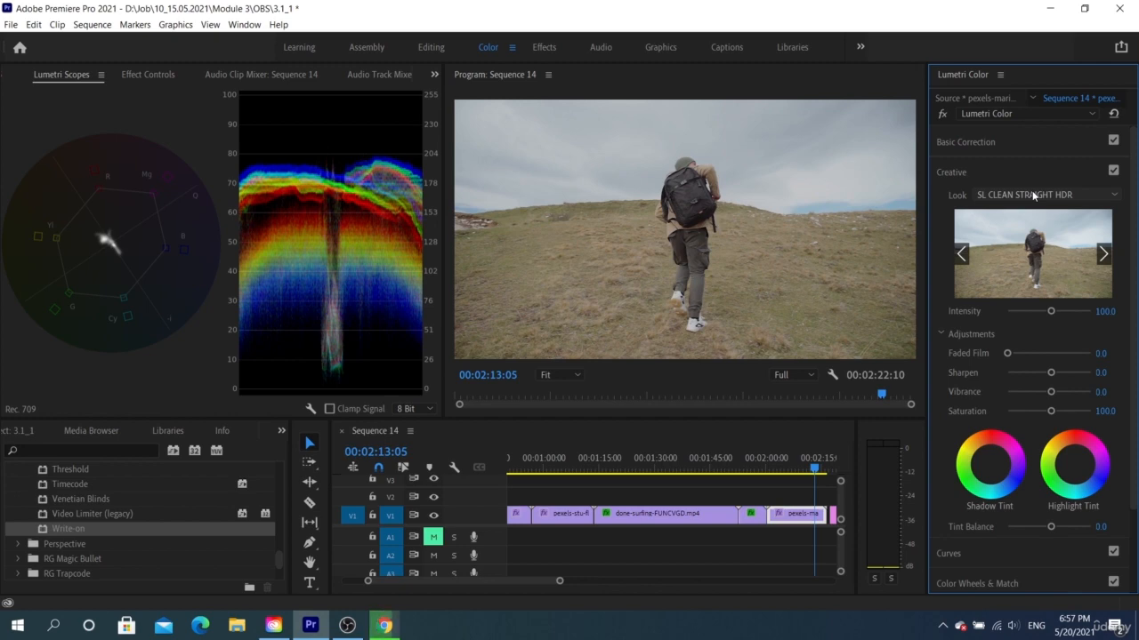
# Set the hiker clip's creative look back to None
pyautogui.click(1034, 196)
pyautogui.scroll(10, 1005, 208)
pyautogui.click(993, 209)
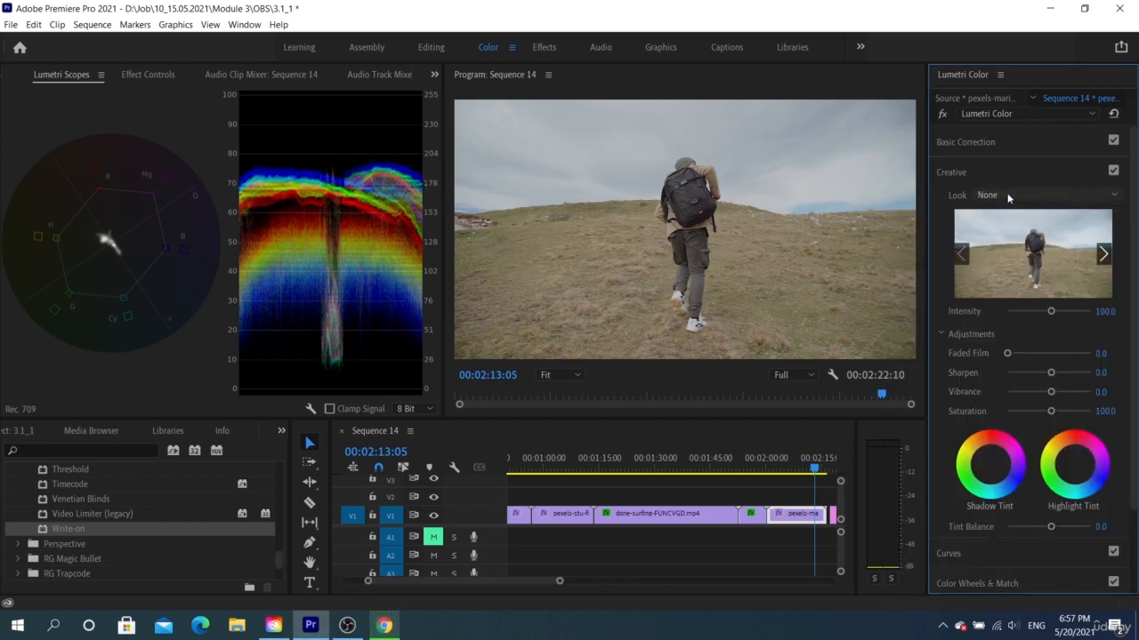
# Open and cancel the file selection for a custom look or LUT, and apply the SL BLUE ICE look to the hiker clip
pyautogui.scroll(-1, 1008, 197)
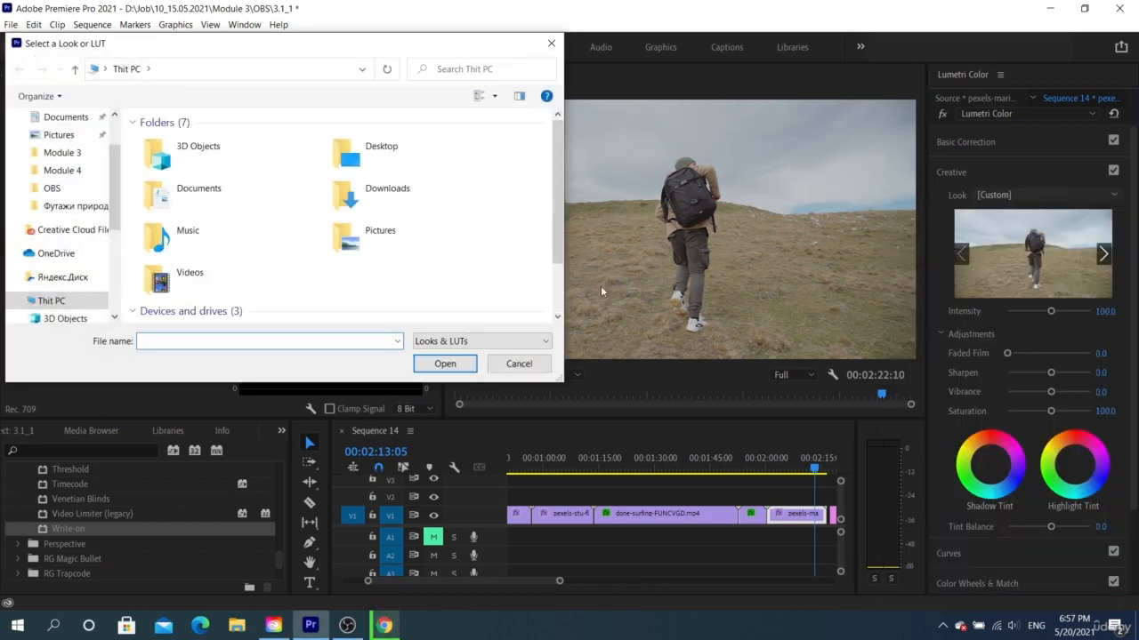
pyautogui.click(520, 365)
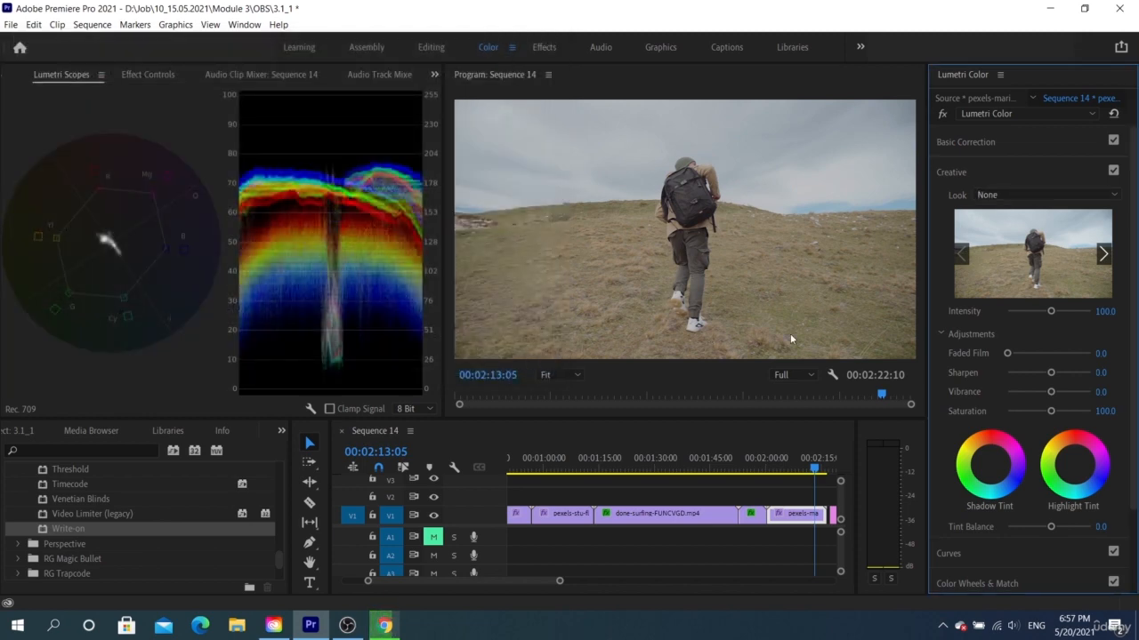
pyautogui.click(1029, 195)
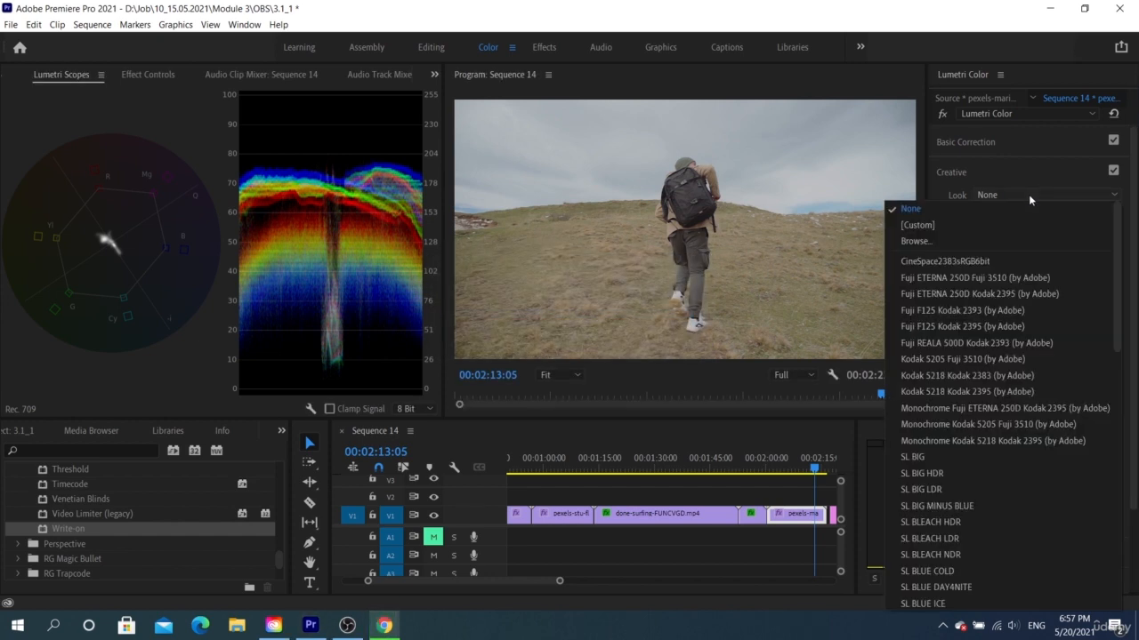
pyautogui.click(937, 569)
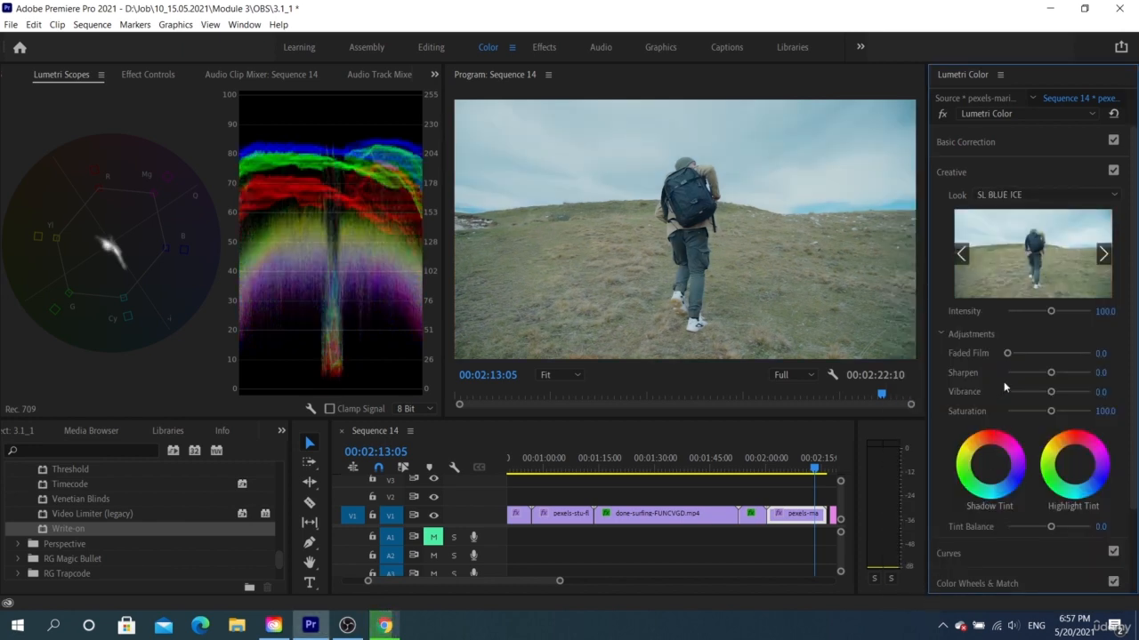
# Preview the looks following SL BLUE ICE in the look thumbnail and apply SL CLEAN FUJI A LDR to the hiker clip
pyautogui.click(1103, 256)
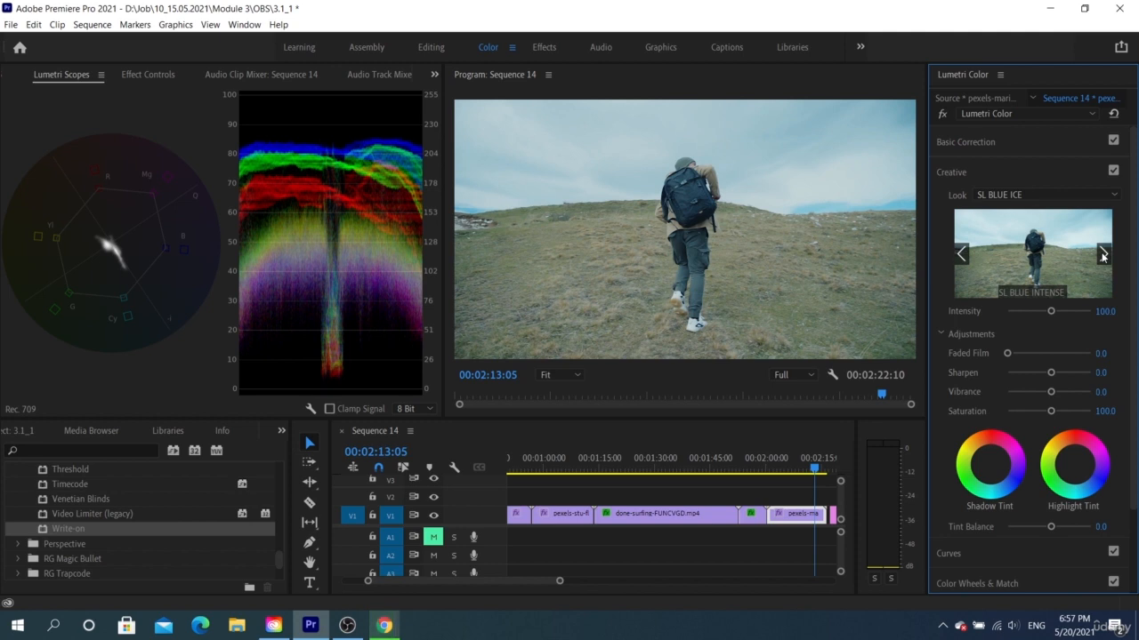
pyautogui.click(1103, 255)
pyautogui.click(1103, 255)
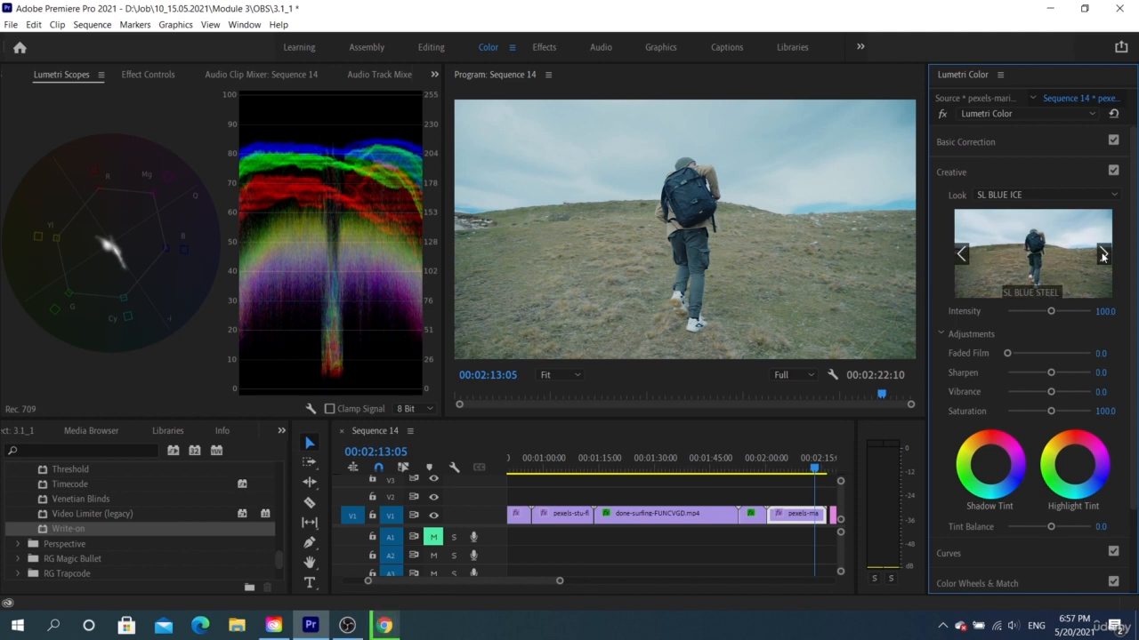
pyautogui.click(1103, 256)
pyautogui.click(1103, 255)
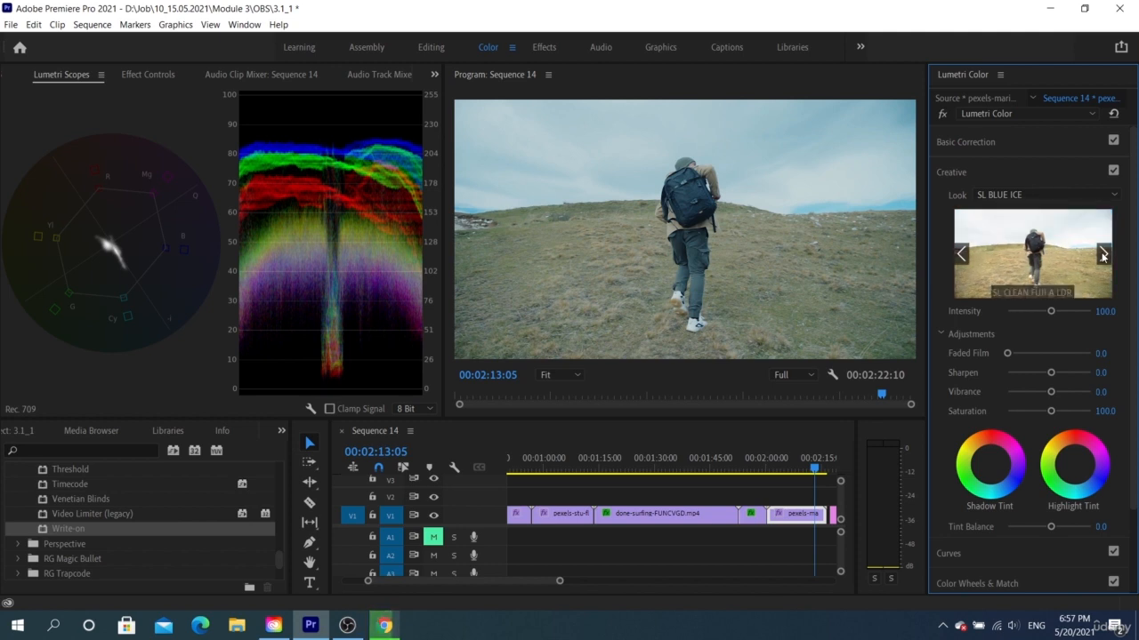
pyautogui.click(960, 256)
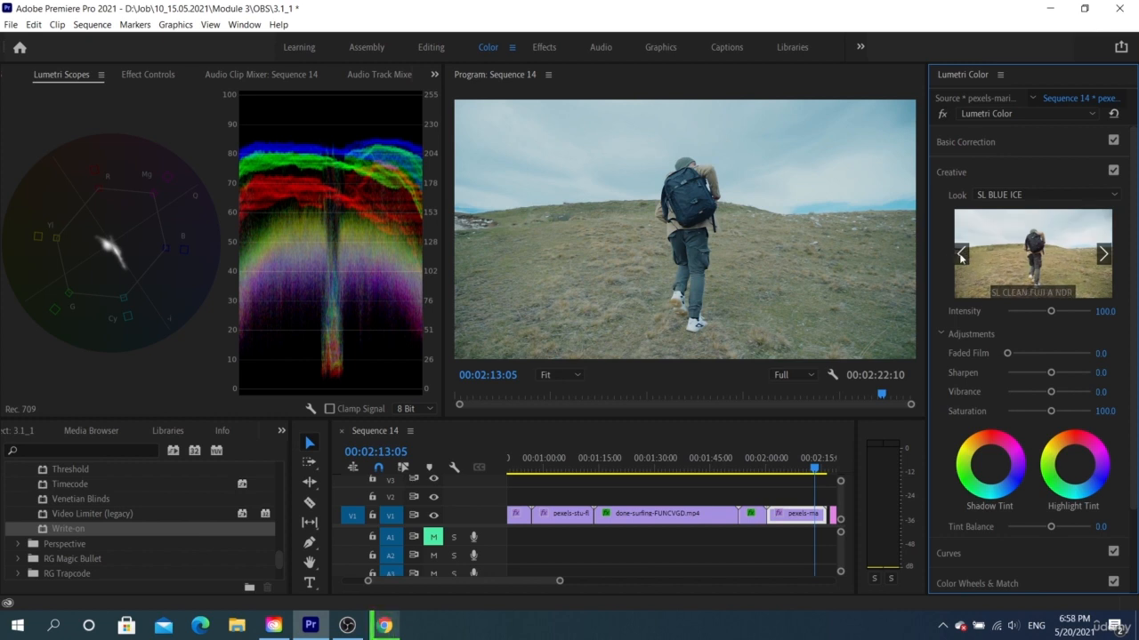
pyautogui.click(1103, 256)
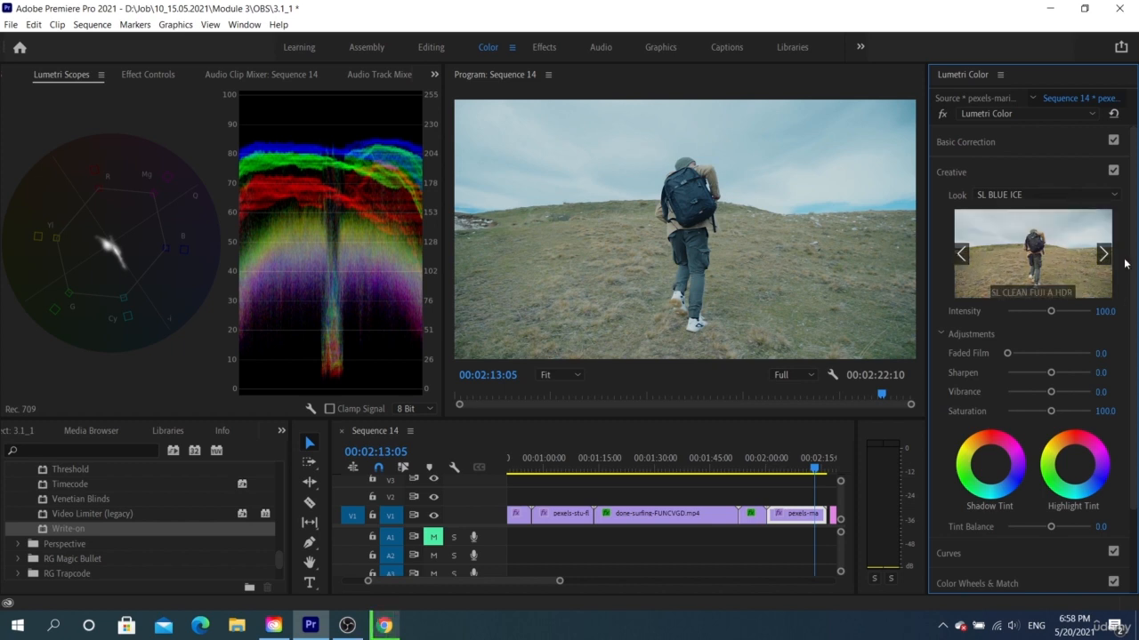
pyautogui.click(1032, 270)
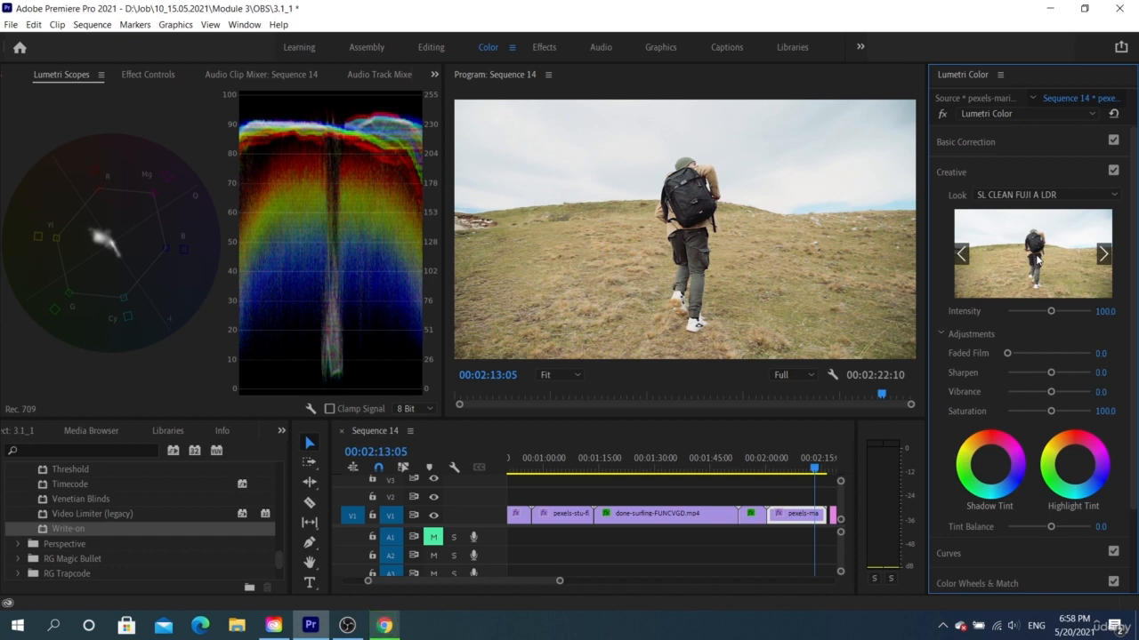
# Preview the looks from SL CLEAN FUJI A NDR onward in the thumbnail and apply SL CLEAN STRAIGHT LDR to the hiker clip
pyautogui.click(1107, 258)
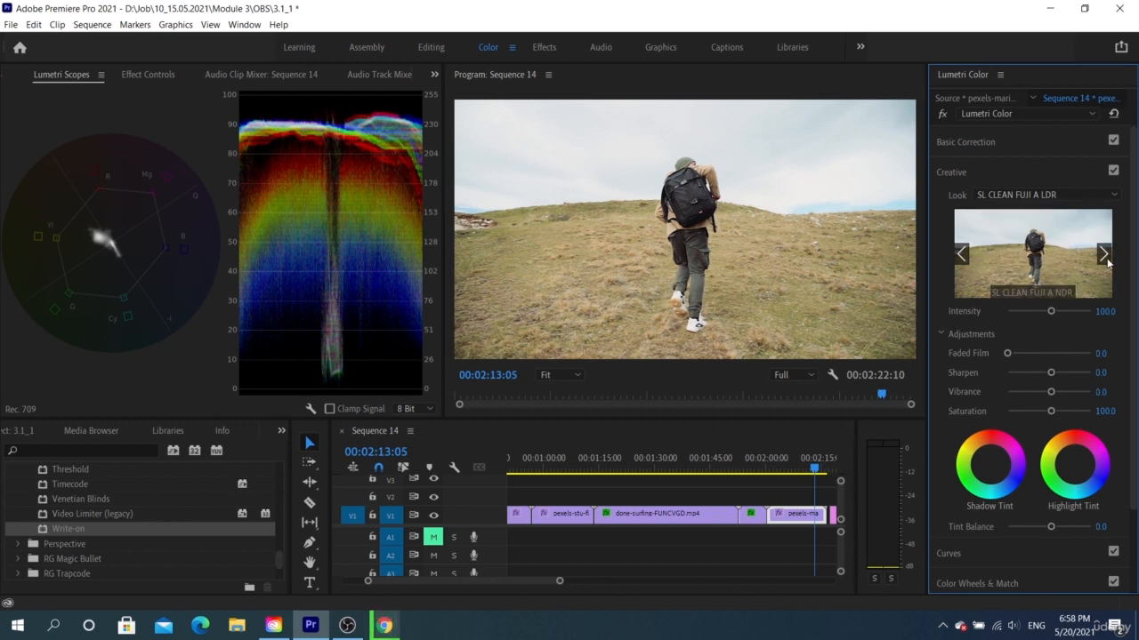
pyautogui.click(1104, 255)
pyautogui.click(1106, 259)
pyautogui.click(1107, 260)
pyautogui.click(1107, 260)
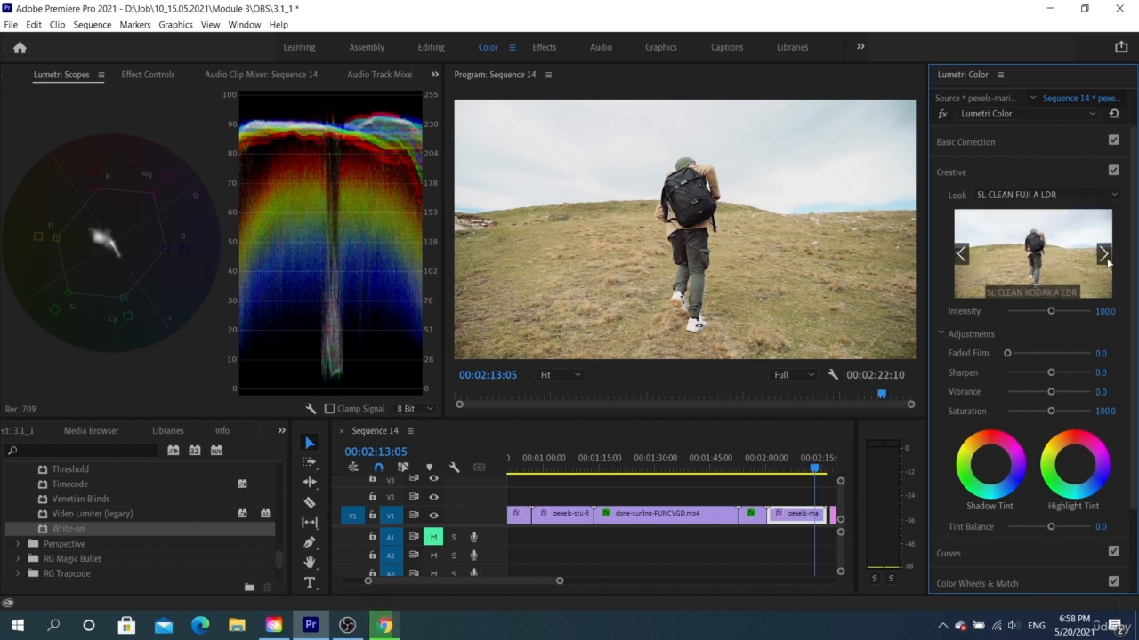
pyautogui.click(1106, 260)
pyautogui.click(1106, 259)
pyautogui.click(1105, 258)
pyautogui.click(1105, 258)
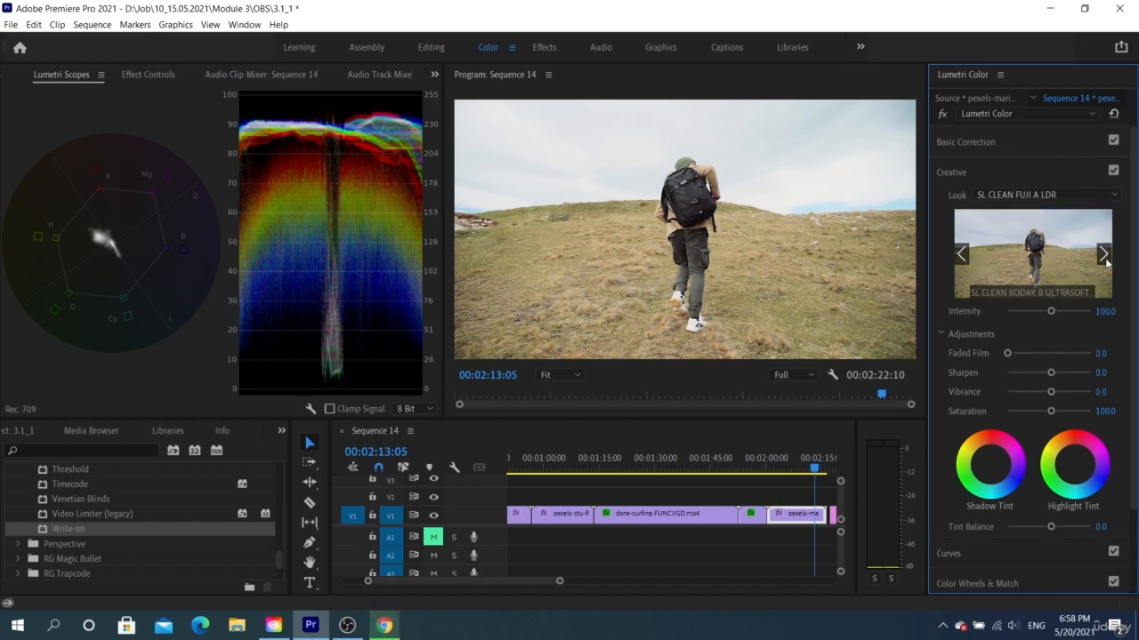
pyautogui.click(1106, 258)
pyautogui.click(1105, 258)
pyautogui.click(1105, 258)
pyautogui.click(1105, 258)
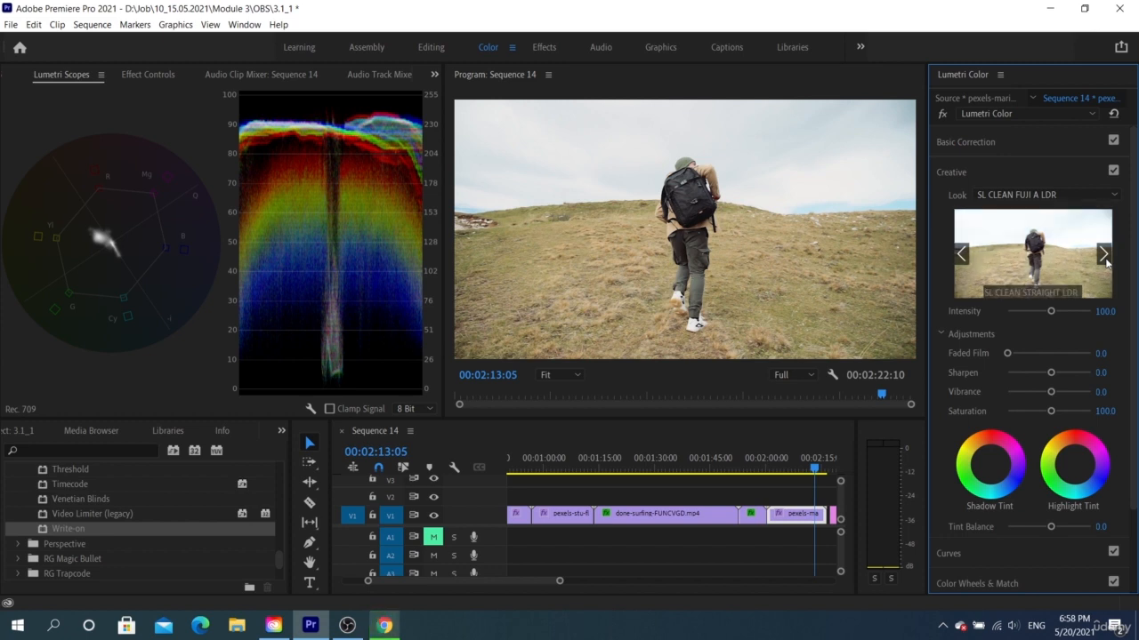
pyautogui.click(1059, 260)
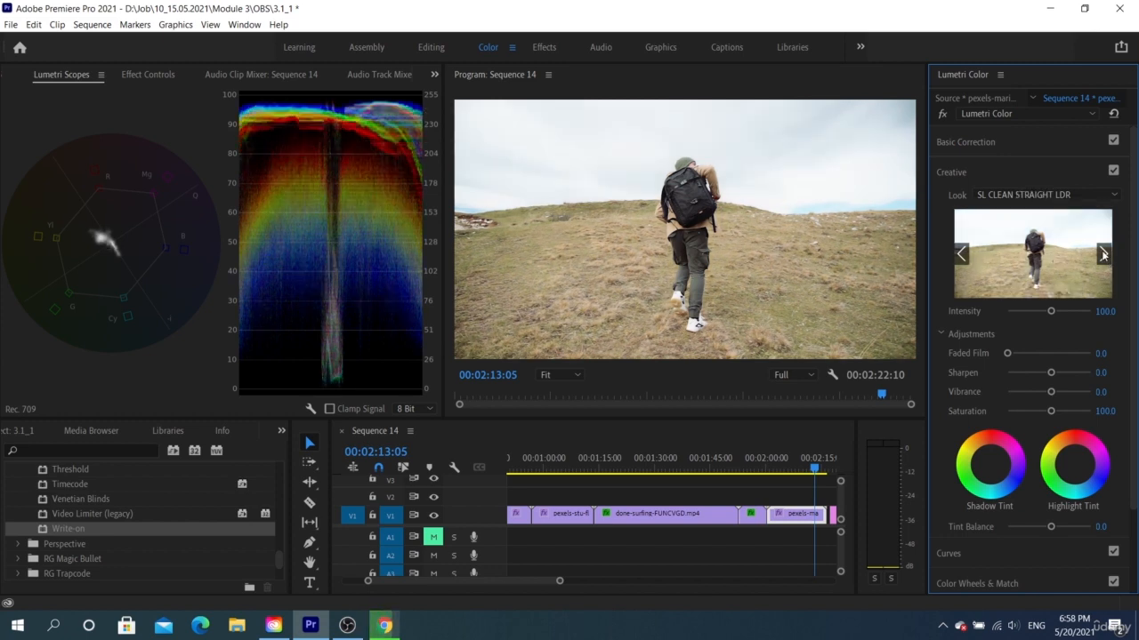
# Preview further looks in the thumbnail and apply SL CLEAN KODAK A NDR to the hiker clip
pyautogui.click(1104, 256)
pyautogui.click(1104, 255)
pyautogui.click(1057, 257)
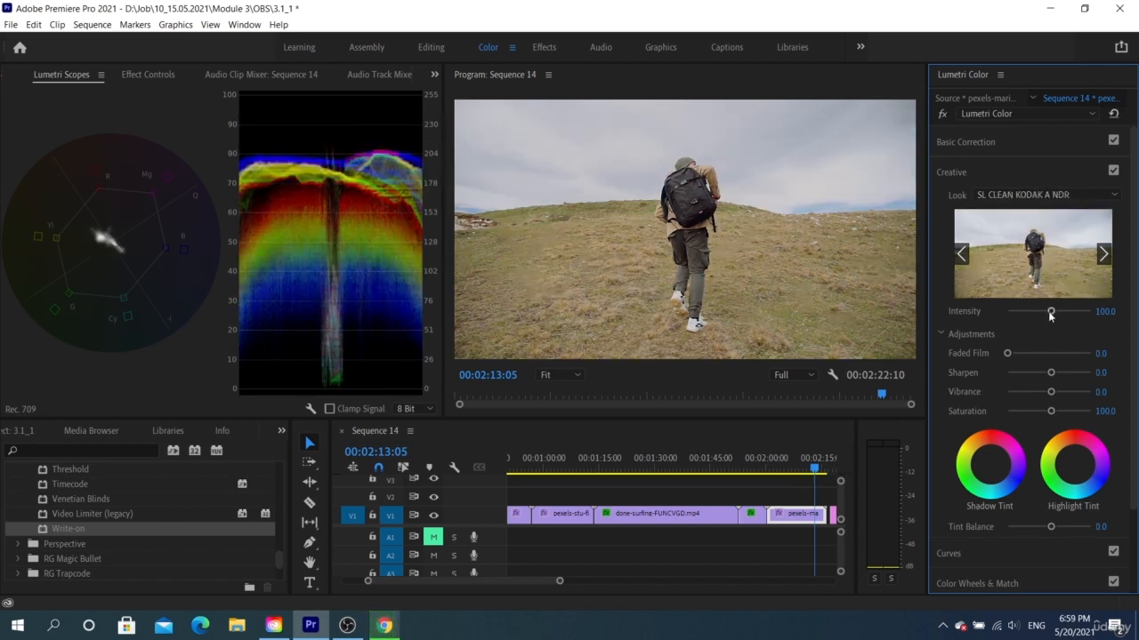
# Try a look intensity of 166.4 on the hiker clip, check it at 00:02:10:10, and reset the intensity to 100.0
pyautogui.moveTo(1050, 313); pyautogui.dragTo(1078, 314)
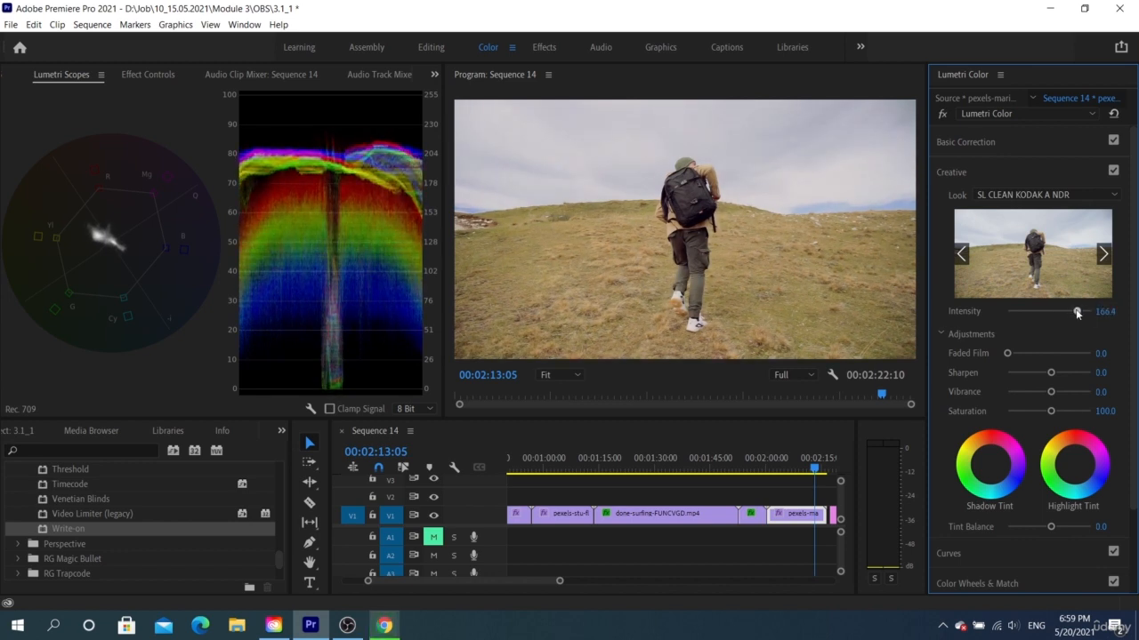
pyautogui.moveTo(815, 465); pyautogui.dragTo(804, 464)
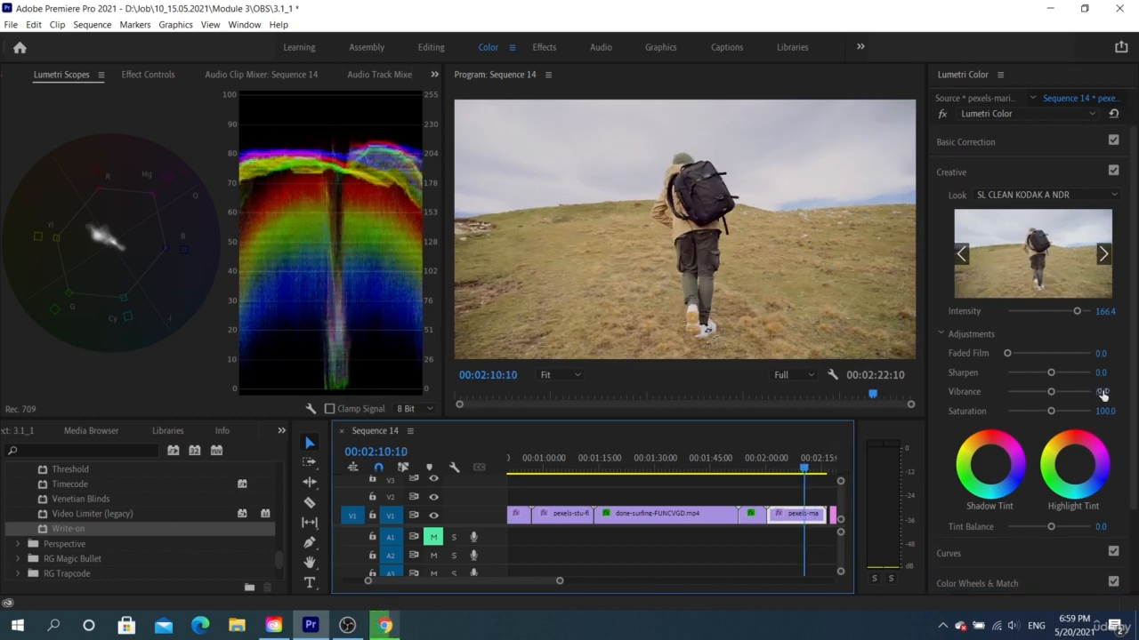
pyautogui.doubleClick(1044, 309)
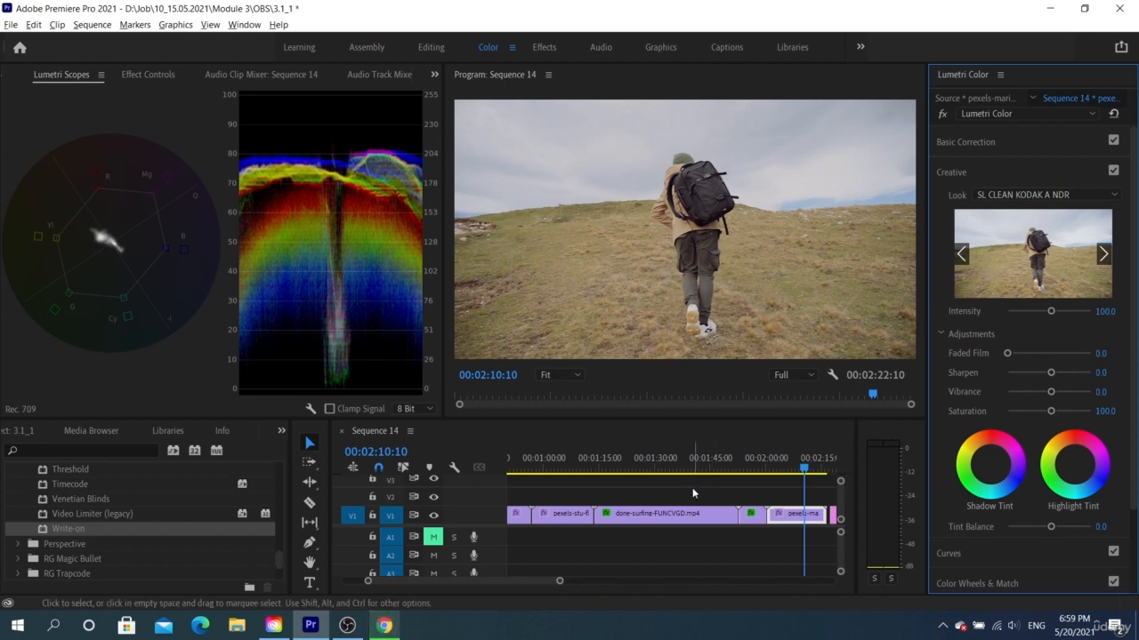
# Review the earlier sequence clips up to the done-surfing clip at 00:01:32:03, and place the playhead on the hiker clip at 00:02:03:16
pyautogui.scroll(-3, 692, 489)
pyautogui.scroll(2, 679, 492)
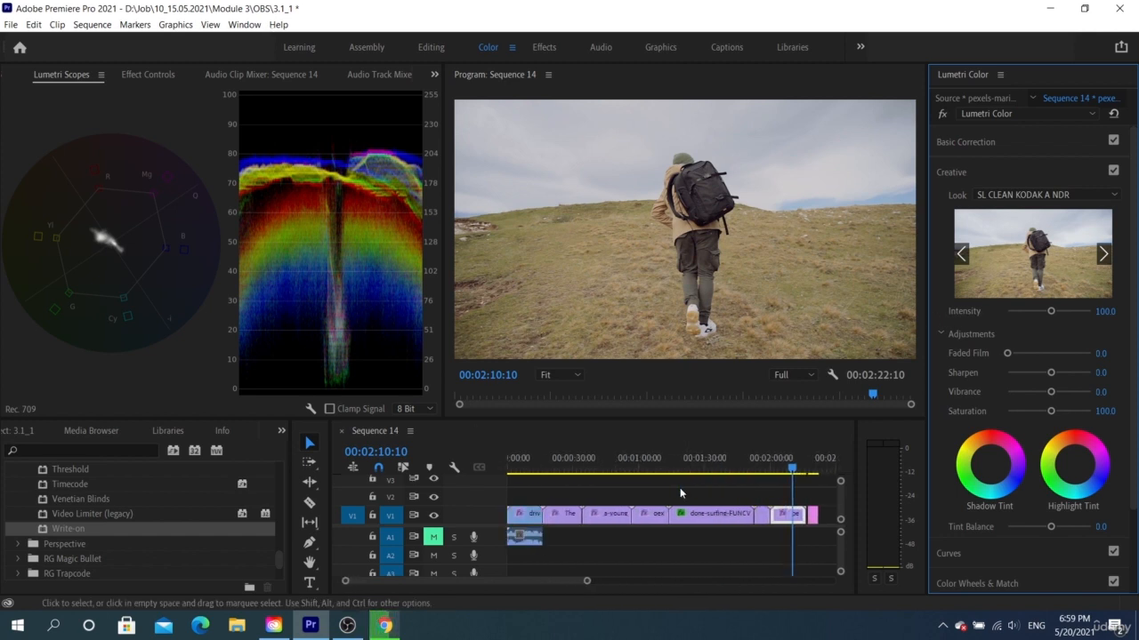
pyautogui.click(596, 468)
pyautogui.moveTo(596, 468); pyautogui.dragTo(709, 457)
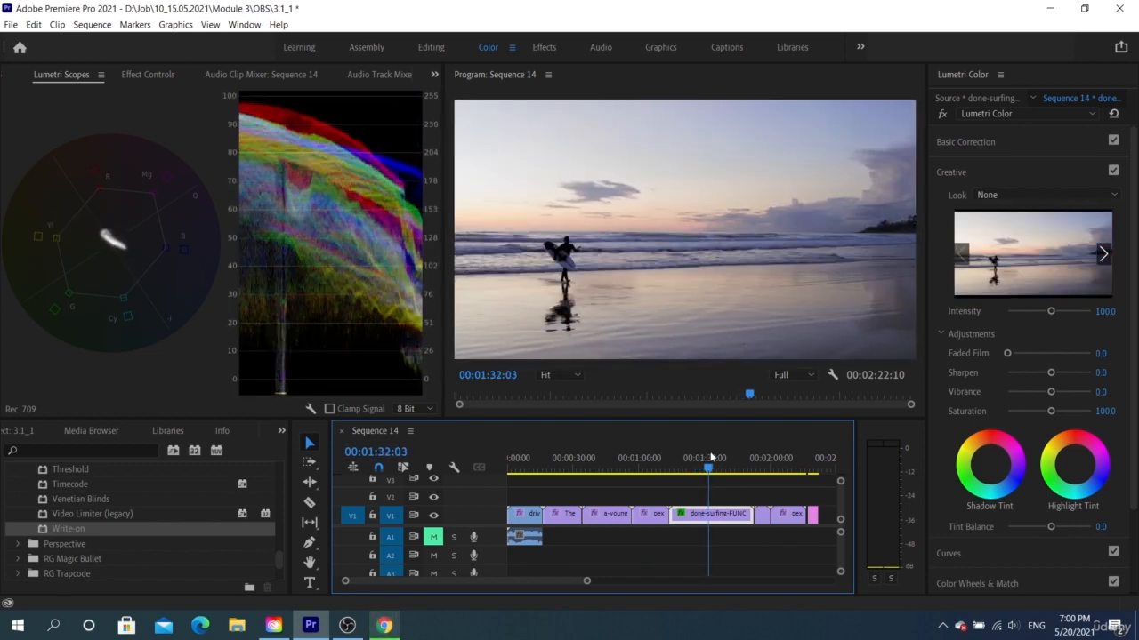
pyautogui.click(778, 457)
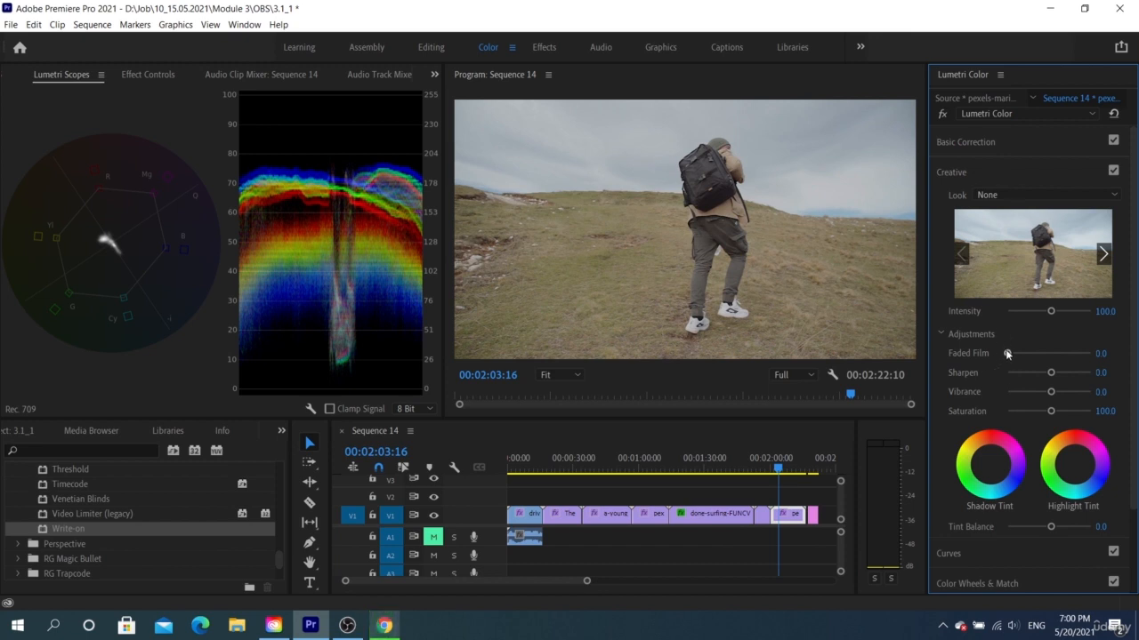
# Try the Faded Film adjustment at its 100.0 maximum on the hiker clip and return it to 0.0
pyautogui.moveTo(1007, 353)
pyautogui.mouseDown()
pyautogui.moveTo(1091, 351)
pyautogui.moveTo(1006, 353)
pyautogui.moveTo(1080, 335)
pyautogui.moveTo(999, 340)
pyautogui.mouseUp()
pyautogui.moveTo(1008, 354); pyautogui.dragTo(1098, 347)
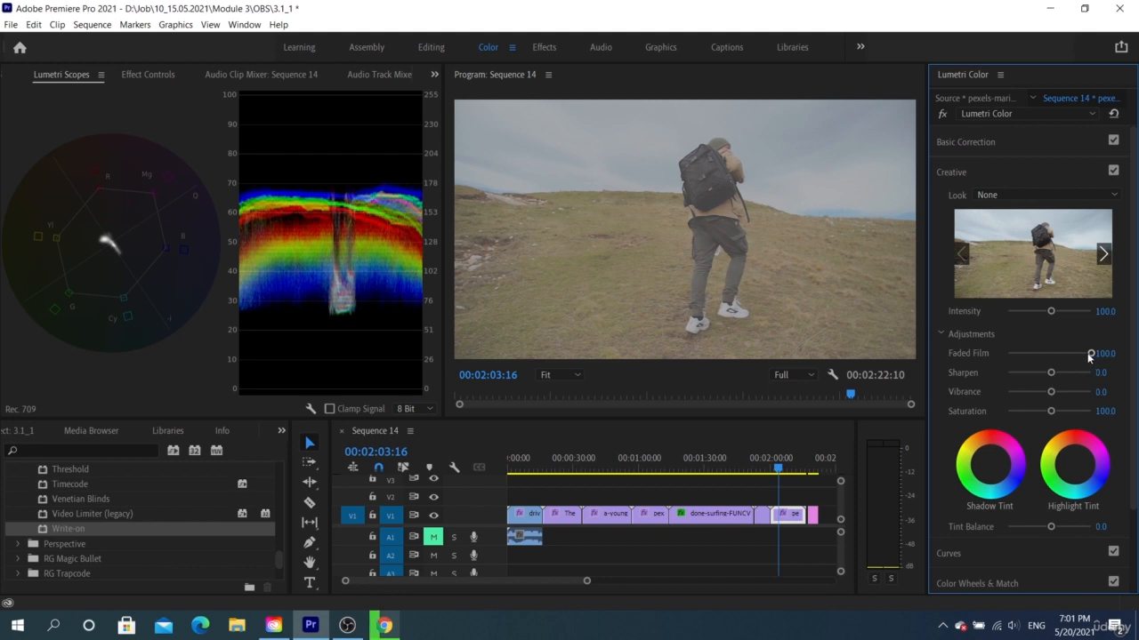
pyautogui.moveTo(1091, 353); pyautogui.dragTo(966, 333)
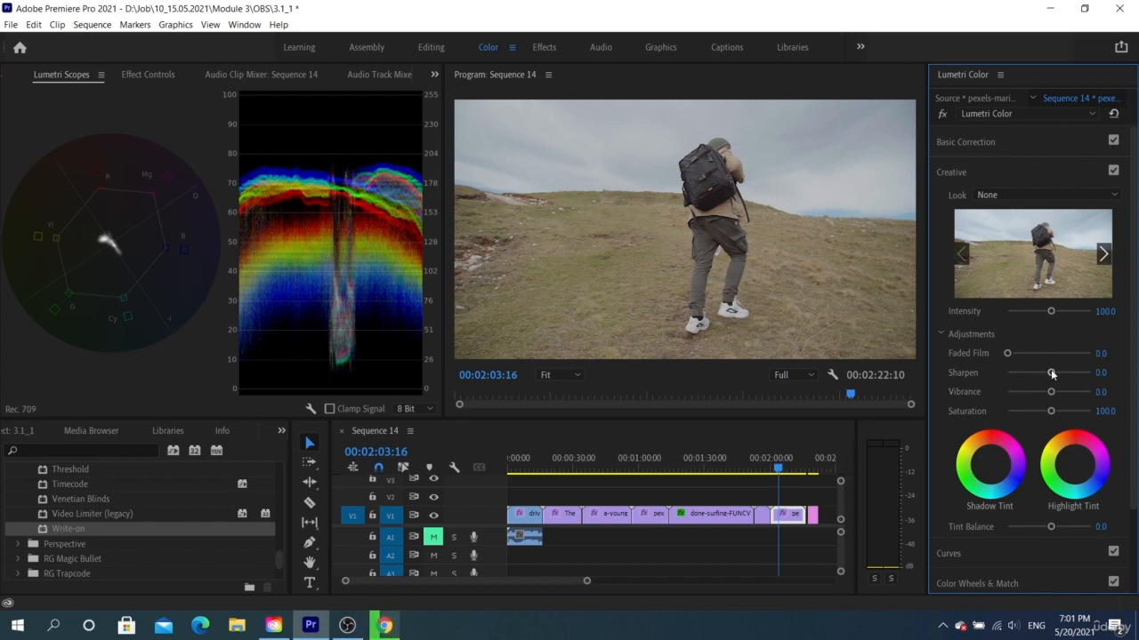
# Try a Sharpen adjustment of 36.3 on the hiker clip and return it to 0.0
pyautogui.moveTo(1051, 369); pyautogui.dragTo(1079, 371)
pyautogui.moveTo(1086, 371)
pyautogui.mouseDown()
pyautogui.moveTo(1029, 373)
pyautogui.moveTo(1064, 373)
pyautogui.mouseUp()
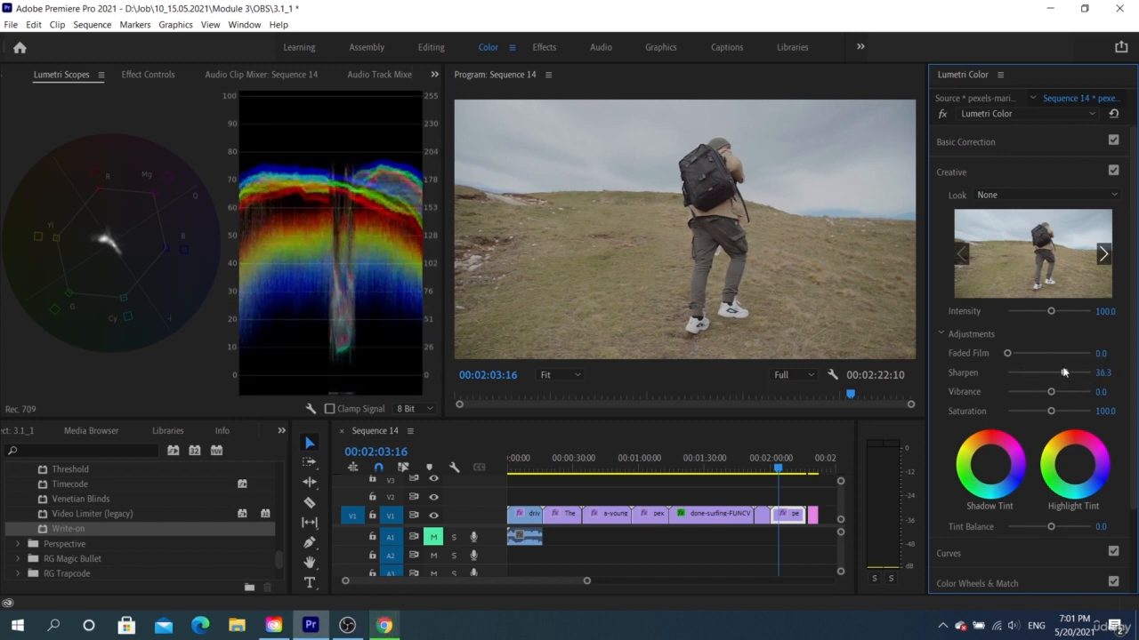
pyautogui.doubleClick(1059, 371)
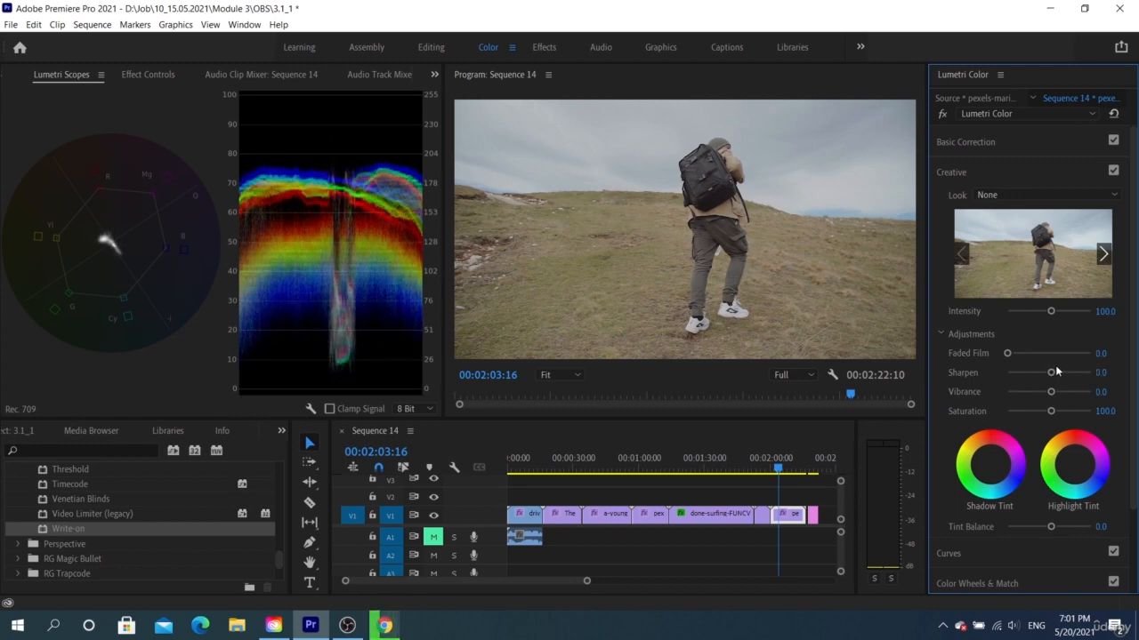
# Place the playhead on the athlete clip at 00:00:24:10, try raising its Sharpen adjustment, and reset it to 0.0
pyautogui.click(525, 474)
pyautogui.click(561, 475)
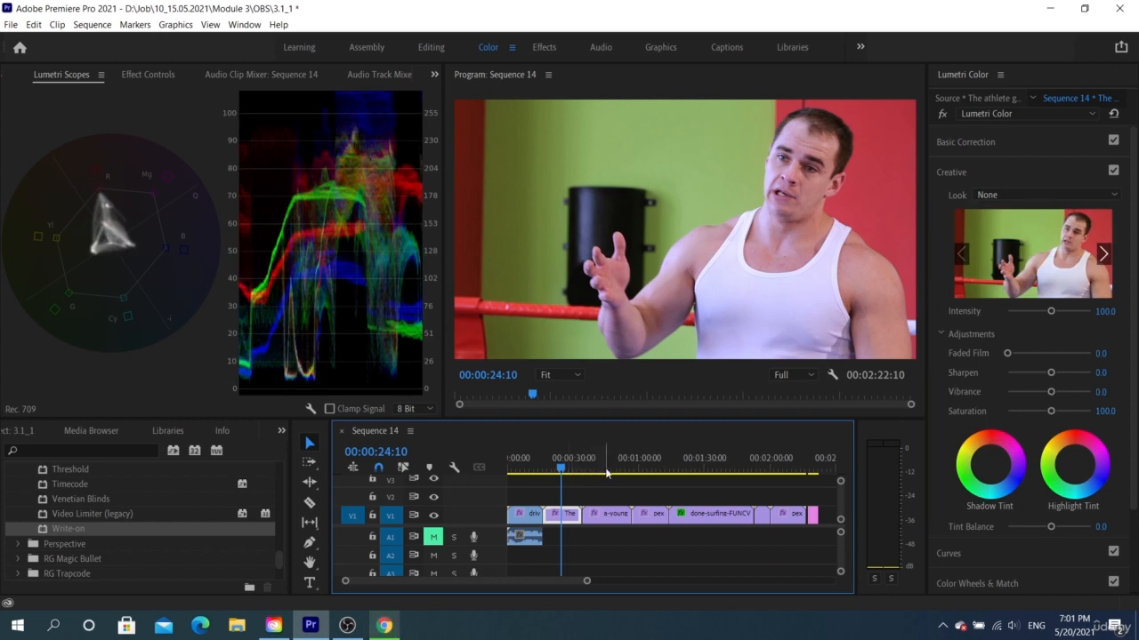
pyautogui.moveTo(1050, 372); pyautogui.dragTo(1079, 373)
pyautogui.doubleClick(1053, 370)
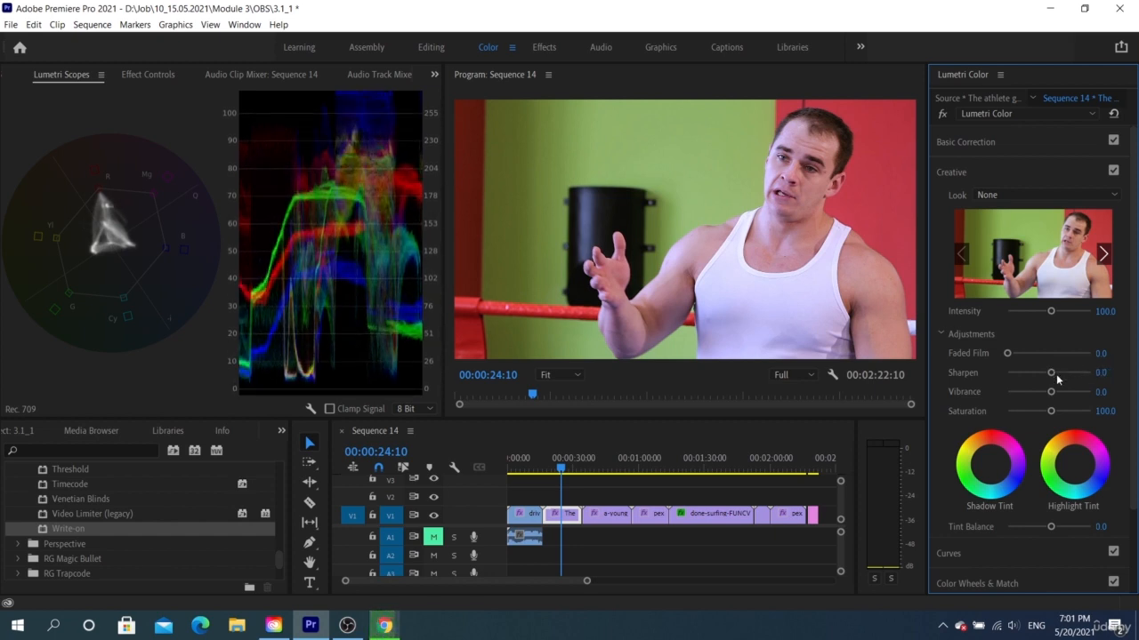
# Try Sharpen at its 100.0 maximum on the athlete clip, inspect the image in the maximized program view, and return Sharpen to 0.0
pyautogui.moveTo(1051, 373); pyautogui.dragTo(1095, 372)
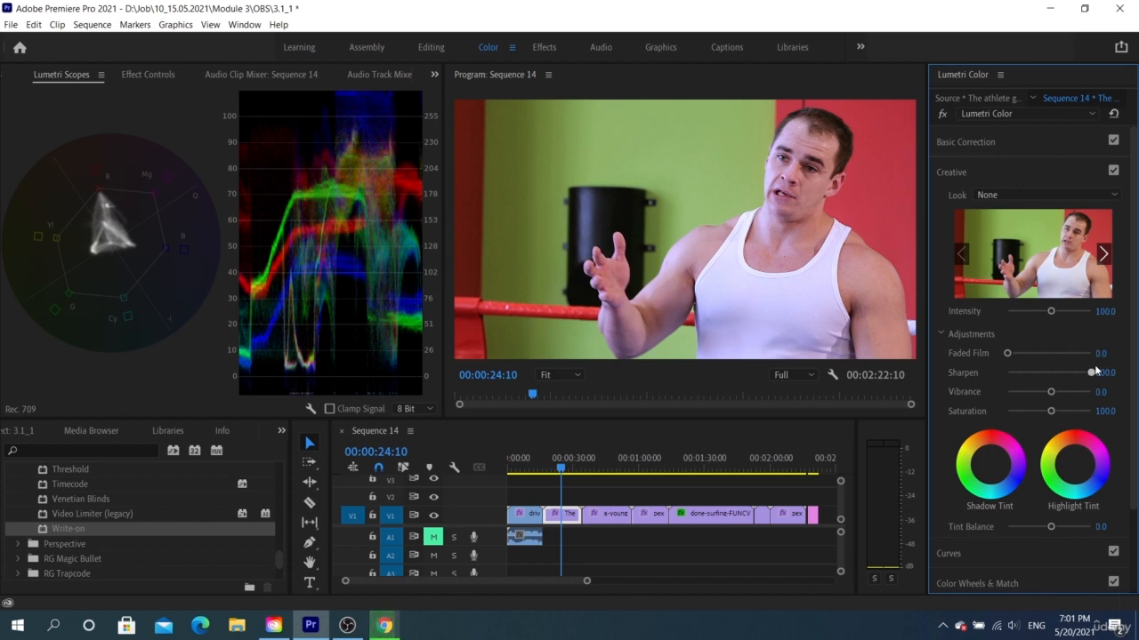
pyautogui.click(788, 87)
pyautogui.click(787, 92)
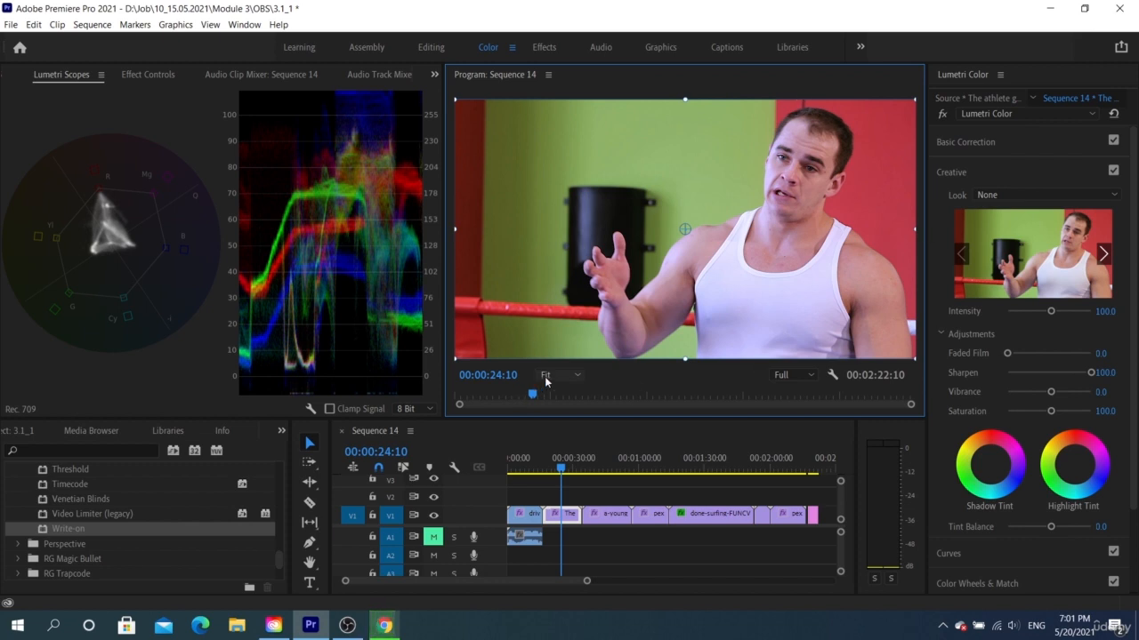
pyautogui.click(1050, 372)
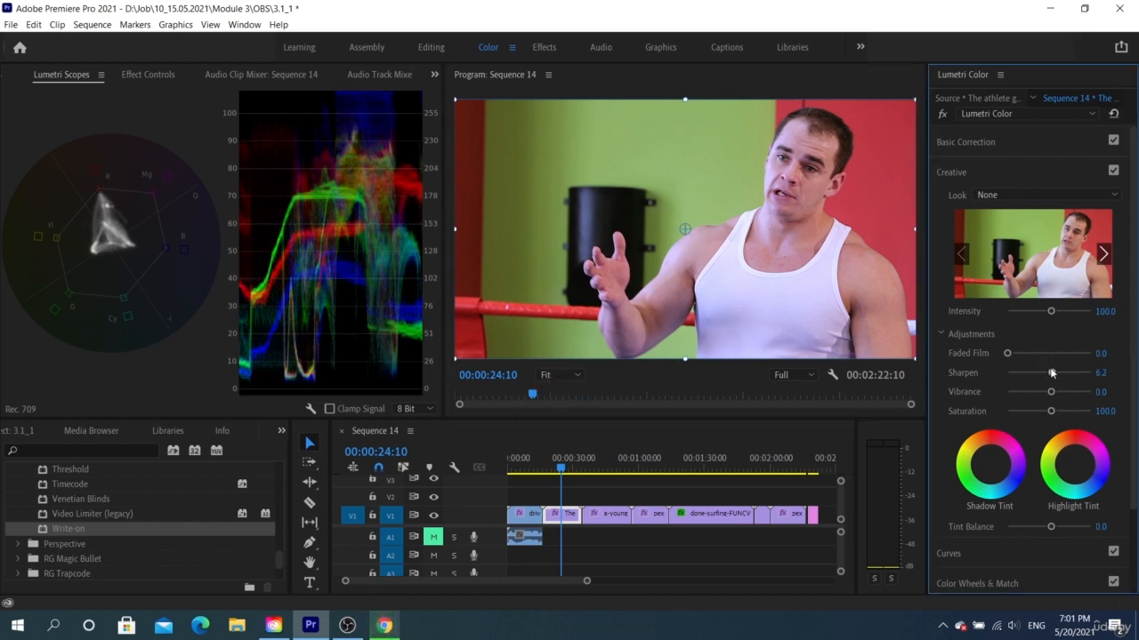
pyautogui.moveTo(1050, 373); pyautogui.dragTo(1117, 371)
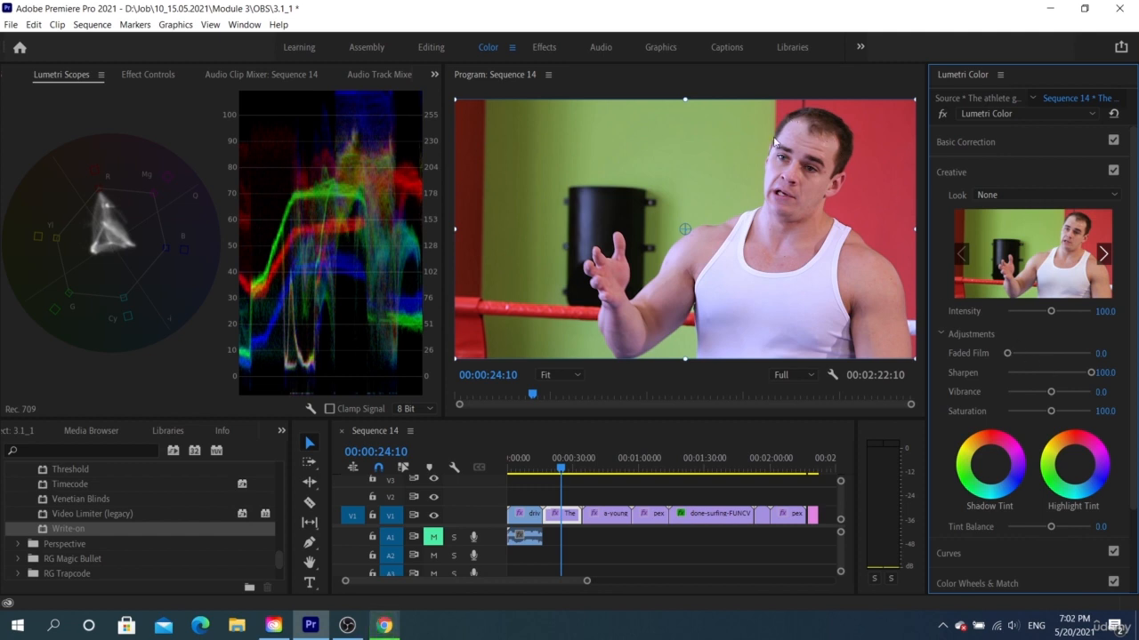
pyautogui.click(672, 80)
pyautogui.press('`')
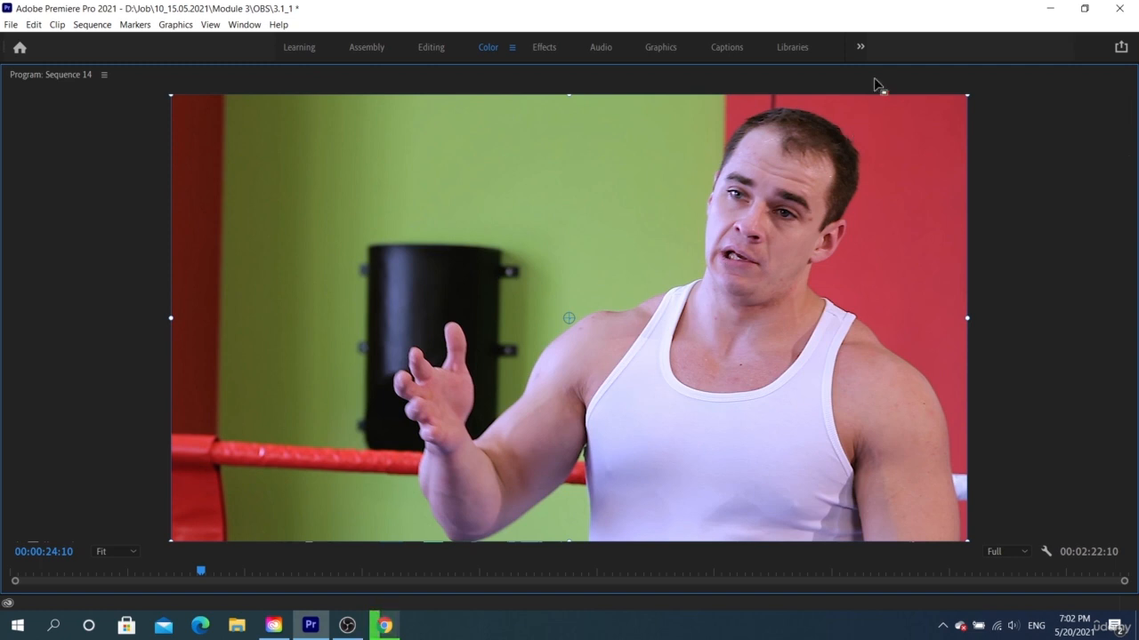
pyautogui.press('`')
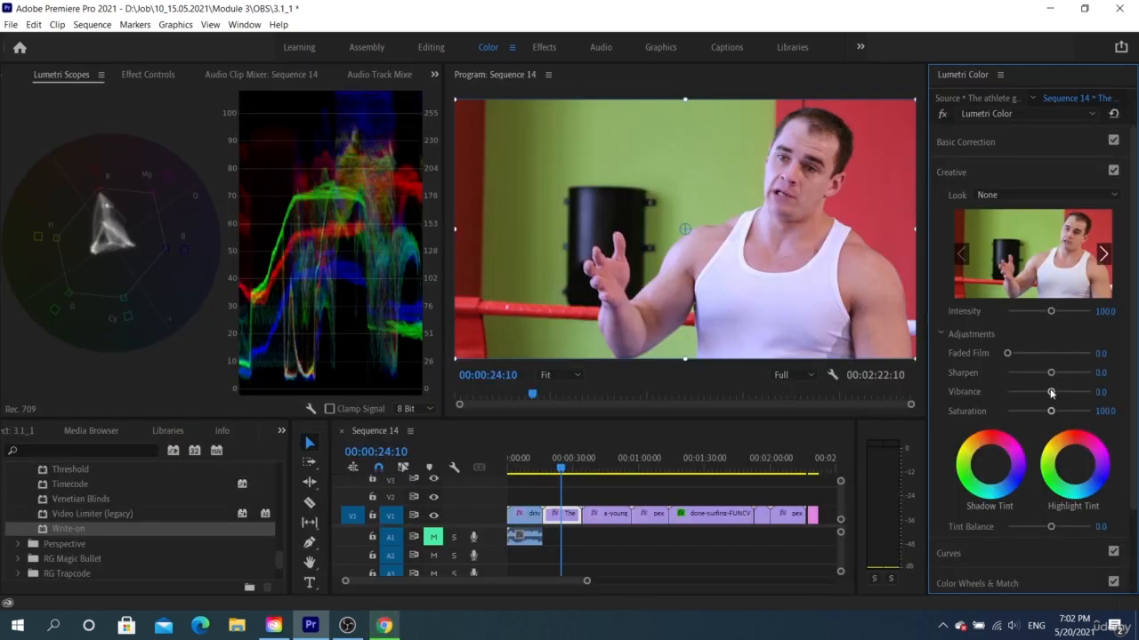
# Try Vibrance up to 100.0 and a raised Saturation on the athlete clip, returning them to 0.0 and 100.0
pyautogui.moveTo(1052, 392)
pyautogui.mouseDown()
pyautogui.moveTo(1008, 390)
pyautogui.moveTo(1085, 393)
pyautogui.moveTo(1050, 397)
pyautogui.mouseUp()
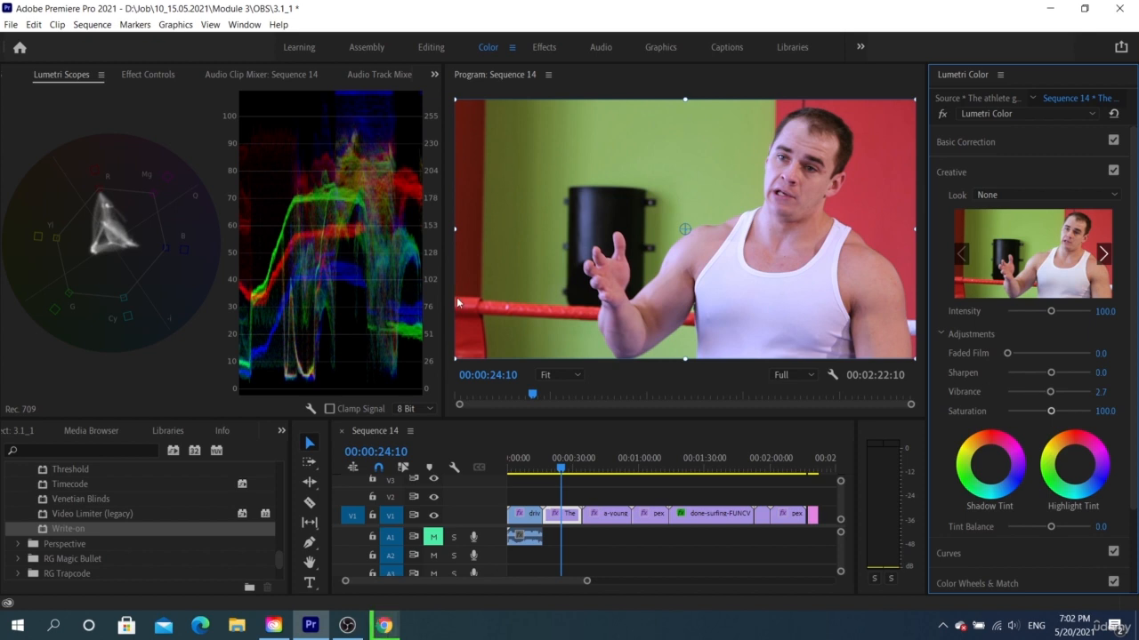
pyautogui.moveTo(1050, 392)
pyautogui.mouseDown()
pyautogui.moveTo(1108, 392)
pyautogui.moveTo(921, 397)
pyautogui.moveTo(934, 384)
pyautogui.moveTo(1019, 380)
pyautogui.moveTo(1080, 411)
pyautogui.moveTo(992, 409)
pyautogui.moveTo(1080, 407)
pyautogui.moveTo(1066, 408)
pyautogui.mouseUp()
pyautogui.doubleClick(1049, 392)
pyautogui.doubleClick(1053, 410)
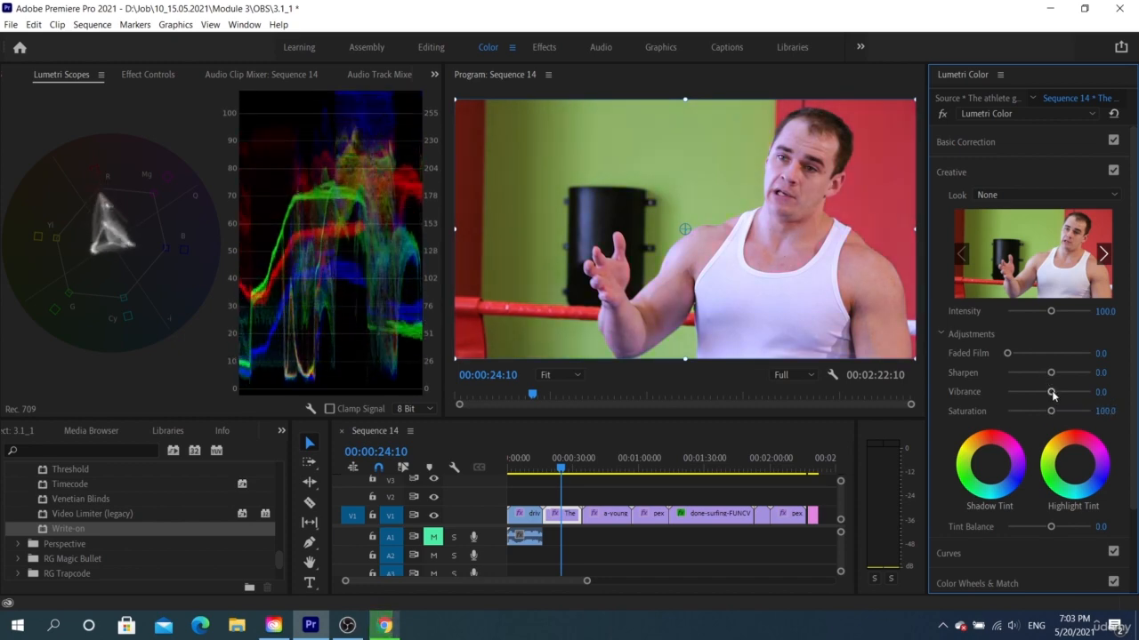
pyautogui.moveTo(1052, 391); pyautogui.dragTo(1092, 389)
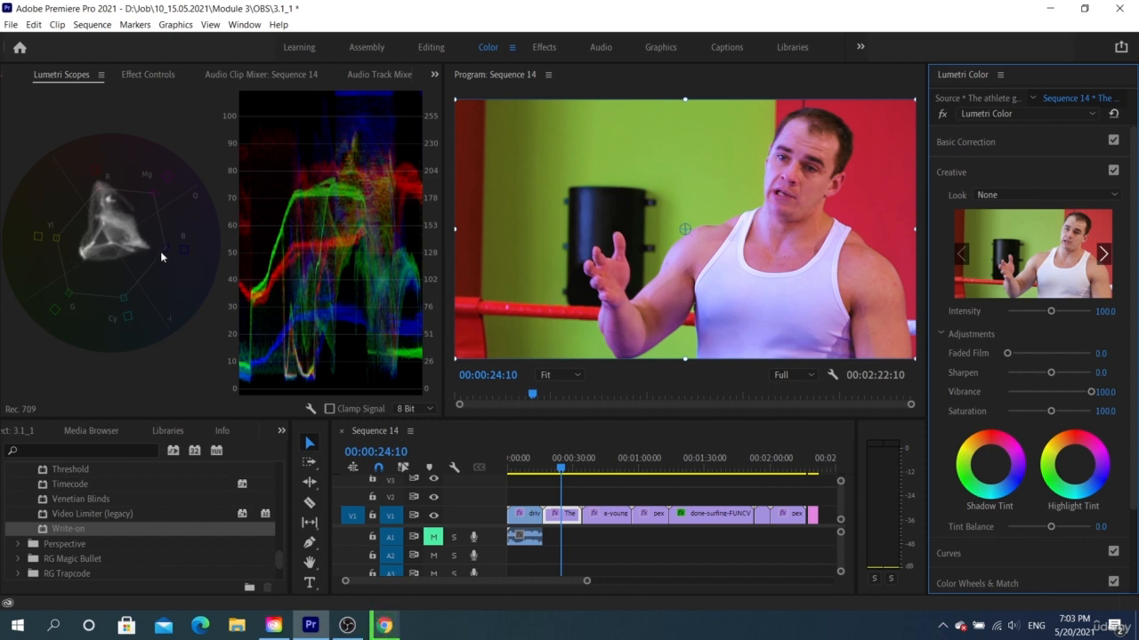
pyautogui.doubleClick(1053, 392)
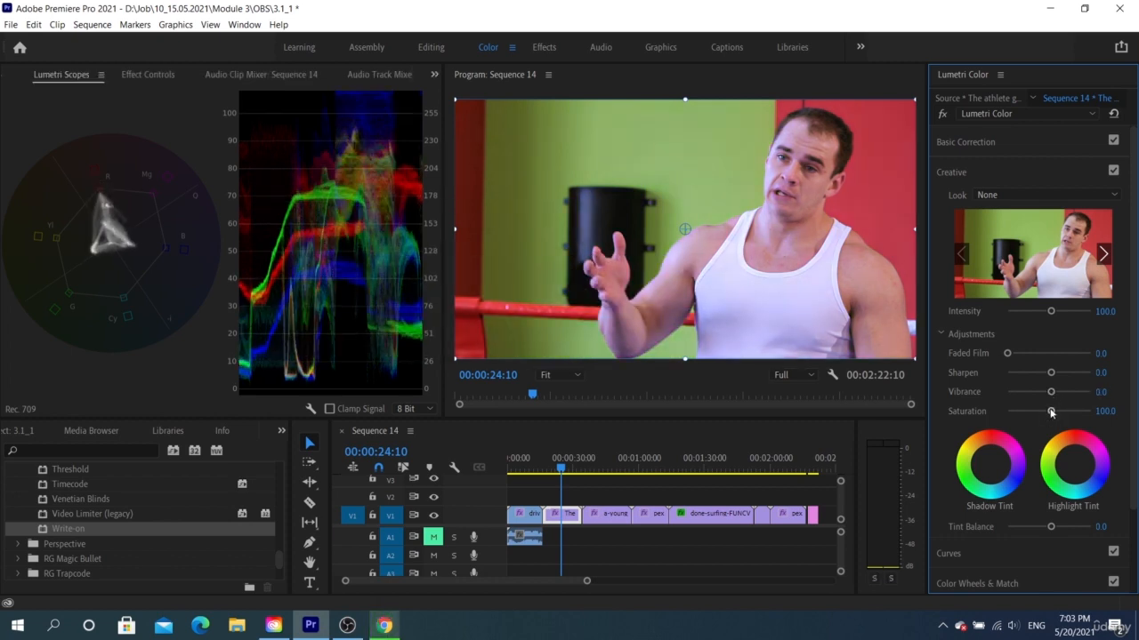
pyautogui.moveTo(1051, 411); pyautogui.dragTo(1087, 412)
# Tint the athlete clip's shadows toward blue and its highlights toward orange with the tint wheels
pyautogui.moveTo(993, 469)
pyautogui.mouseDown()
pyautogui.moveTo(981, 460)
pyautogui.moveTo(999, 471)
pyautogui.mouseUp()
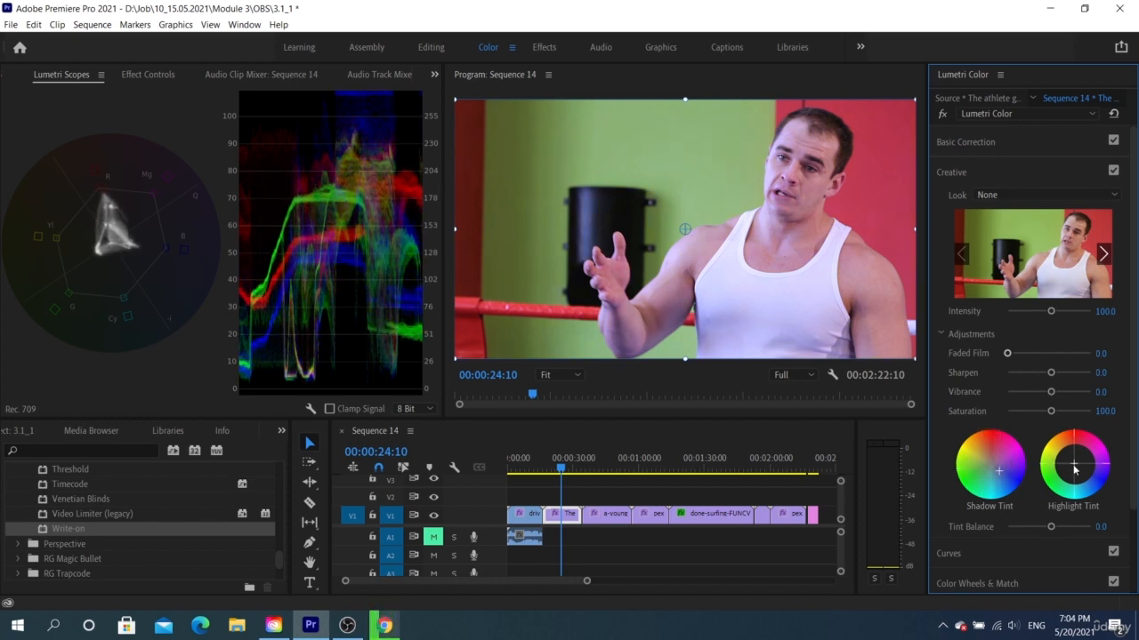
pyautogui.moveTo(1073, 461)
pyautogui.mouseDown()
pyautogui.moveTo(1062, 454)
pyautogui.moveTo(1109, 483)
pyautogui.moveTo(1087, 471)
pyautogui.mouseUp()
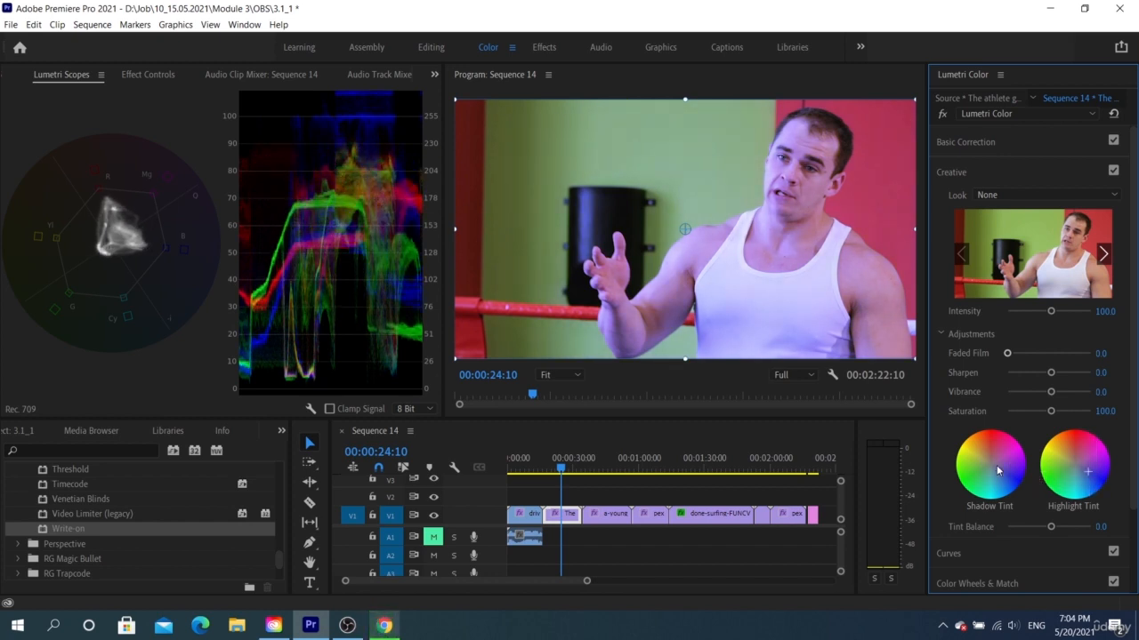
pyautogui.moveTo(998, 471); pyautogui.dragTo(977, 454)
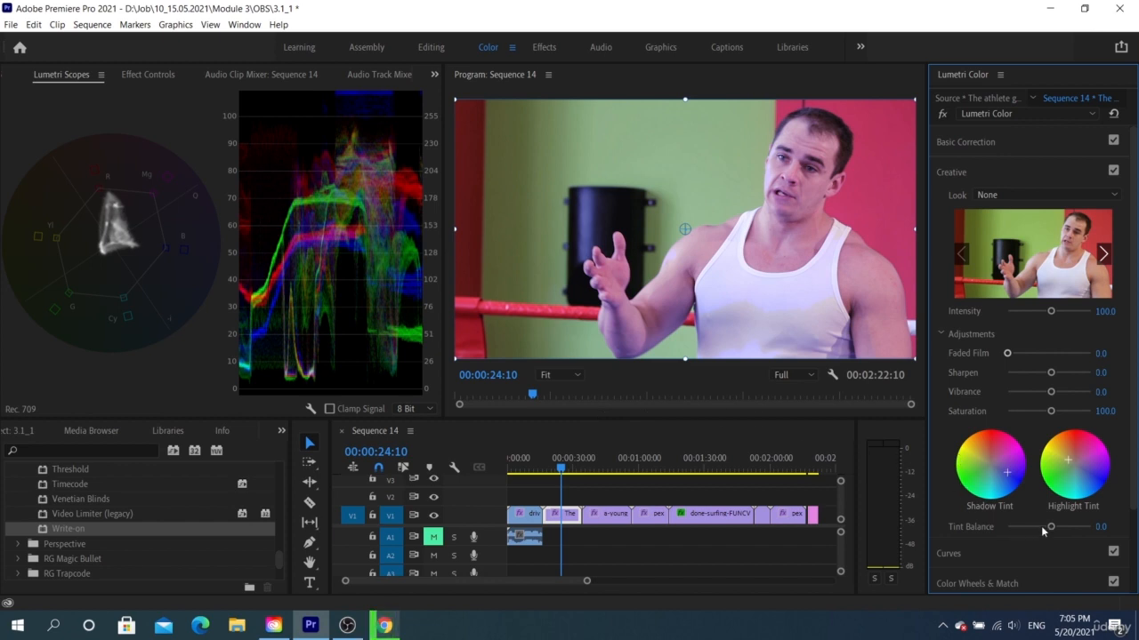
# Try Tint Balance at 100.0 and -100.0 on the athlete clip and return it to neutral
pyautogui.moveTo(1050, 527); pyautogui.dragTo(1093, 527)
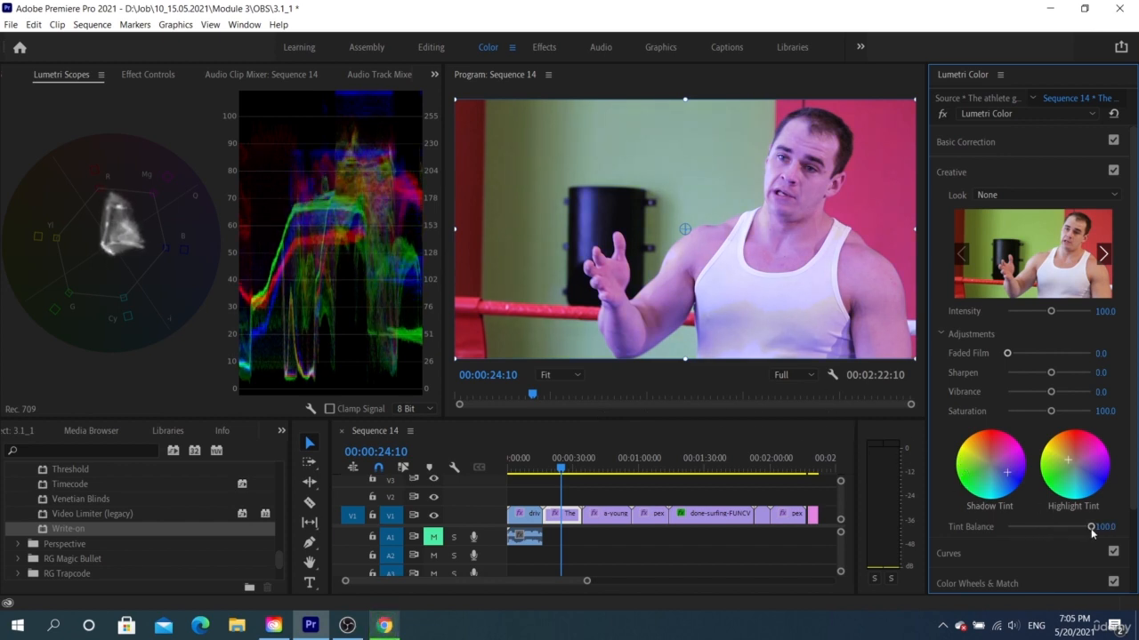
pyautogui.moveTo(1039, 524); pyautogui.dragTo(913, 514)
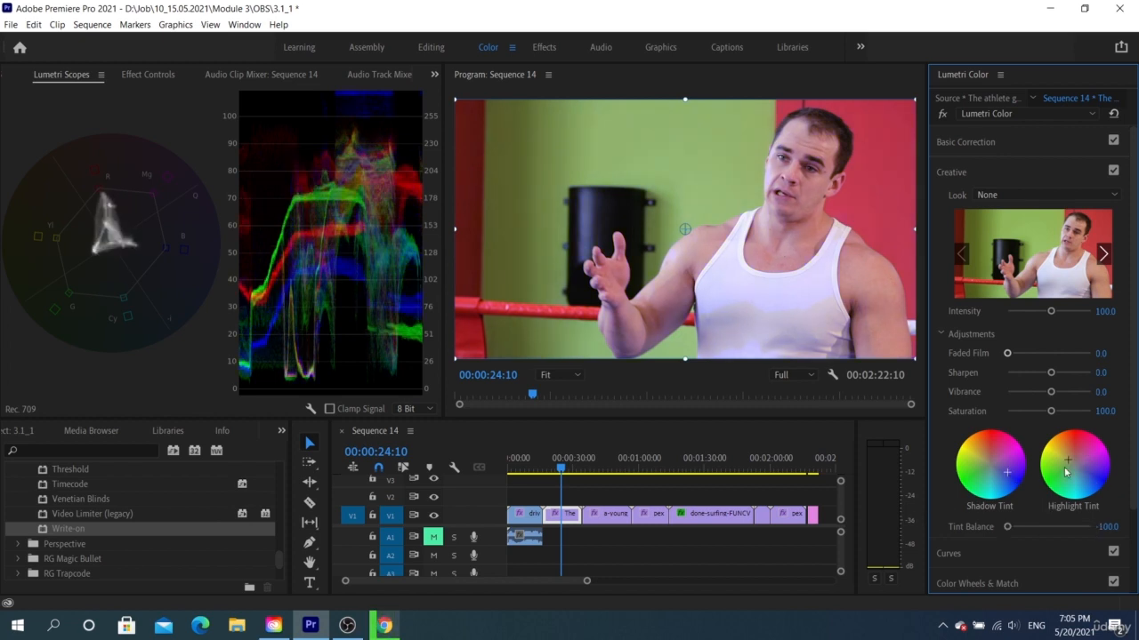
pyautogui.moveTo(1009, 530); pyautogui.dragTo(1049, 525)
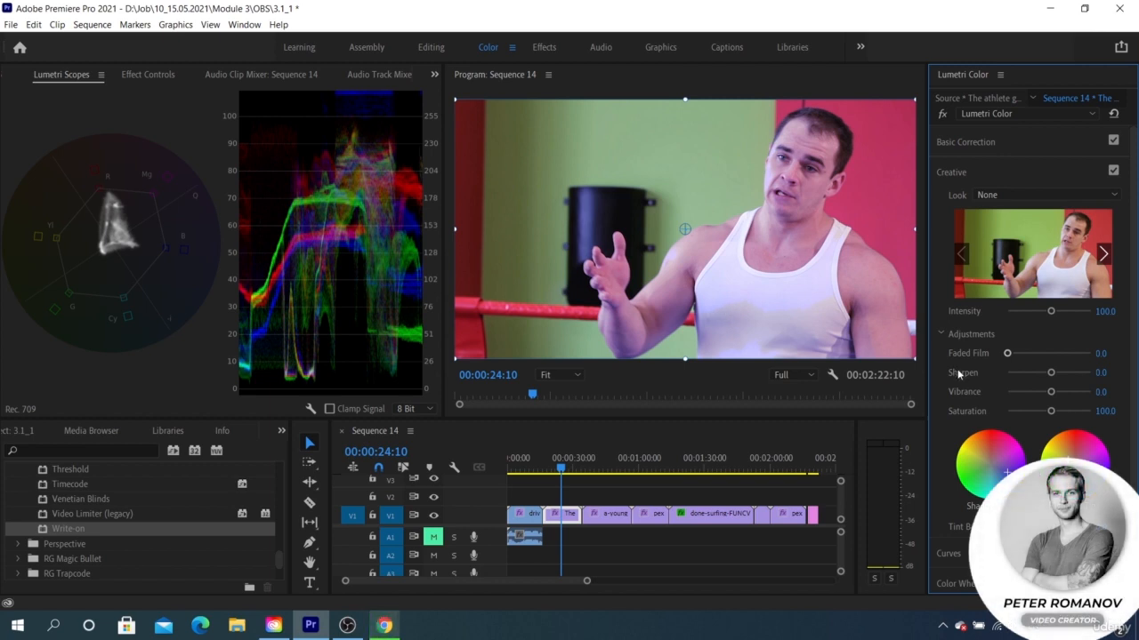
# Save the project
pyautogui.hotkey('ctrl', 's')
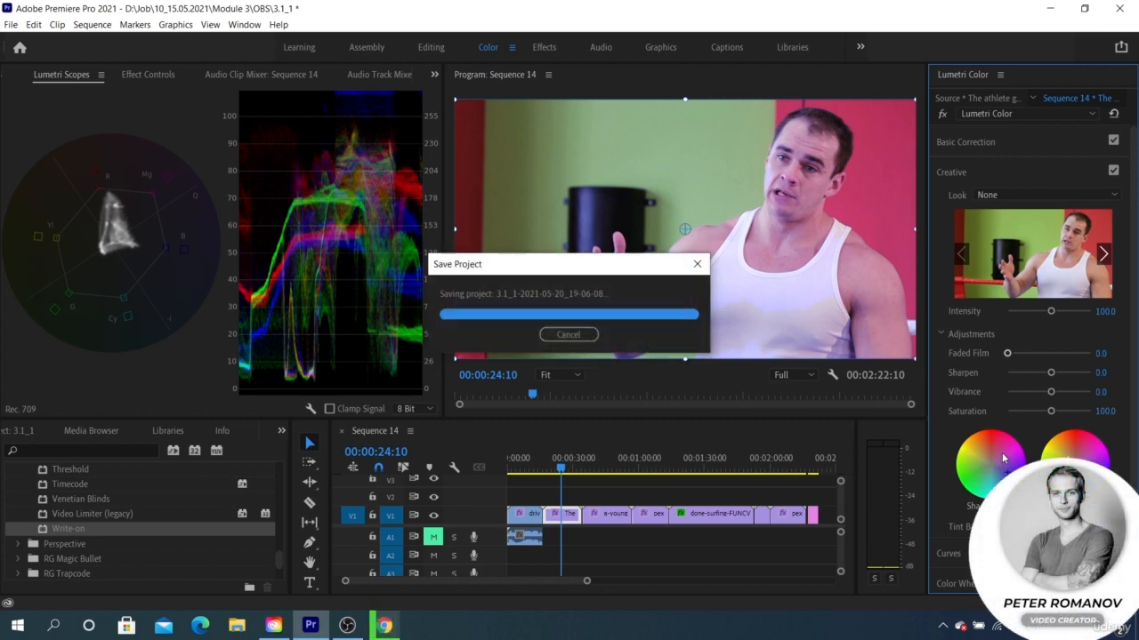